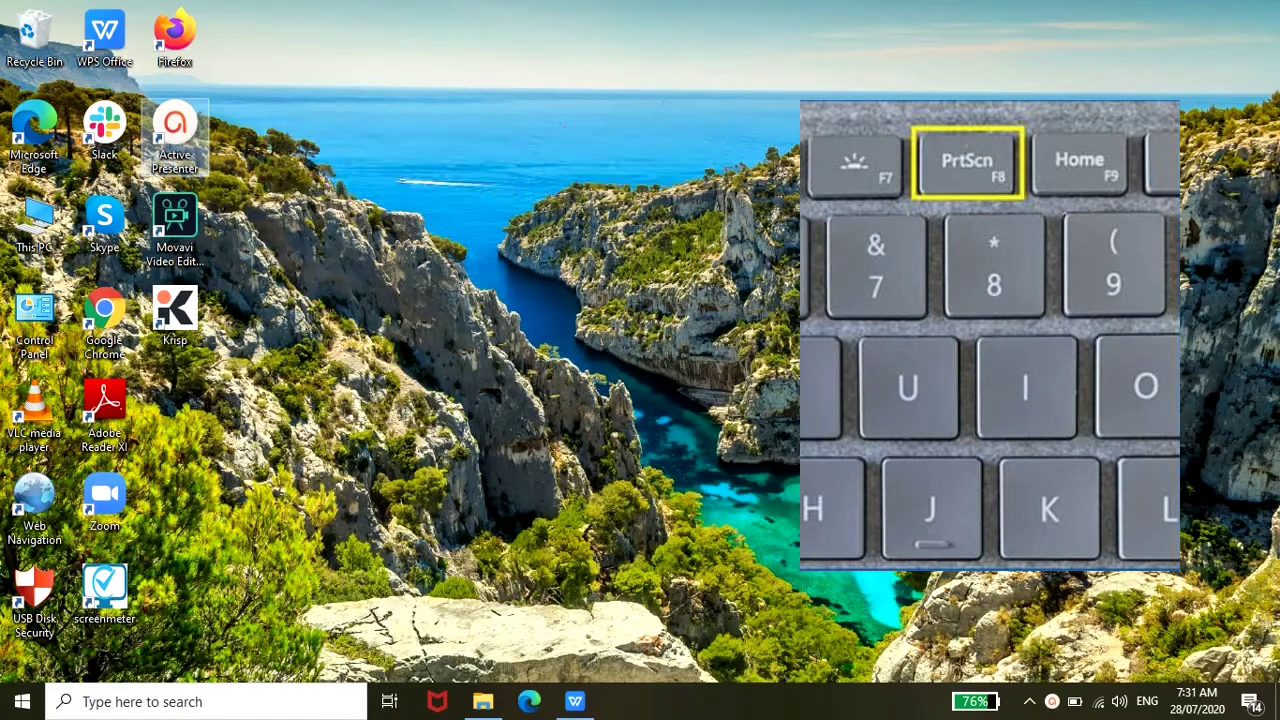
Launch Chrome and open the end-of-day call report spreadsheet from its bookmark
double_click(104, 310)
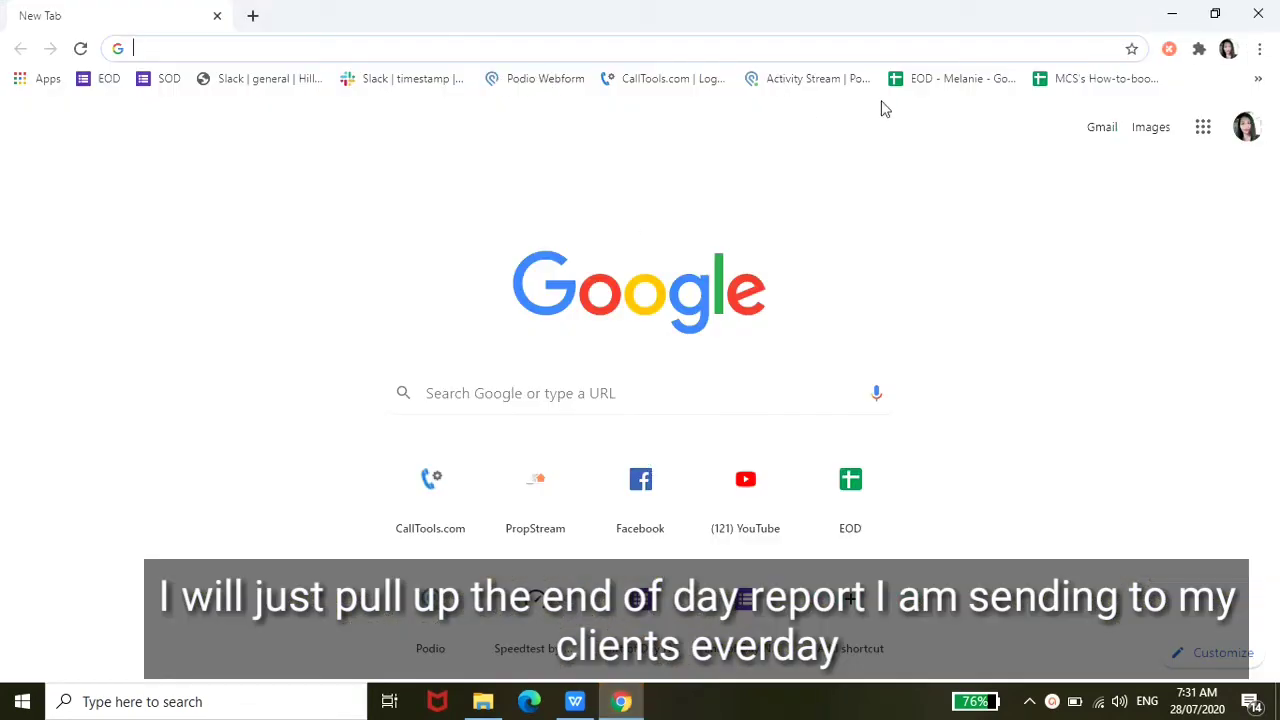
left_click(922, 80)
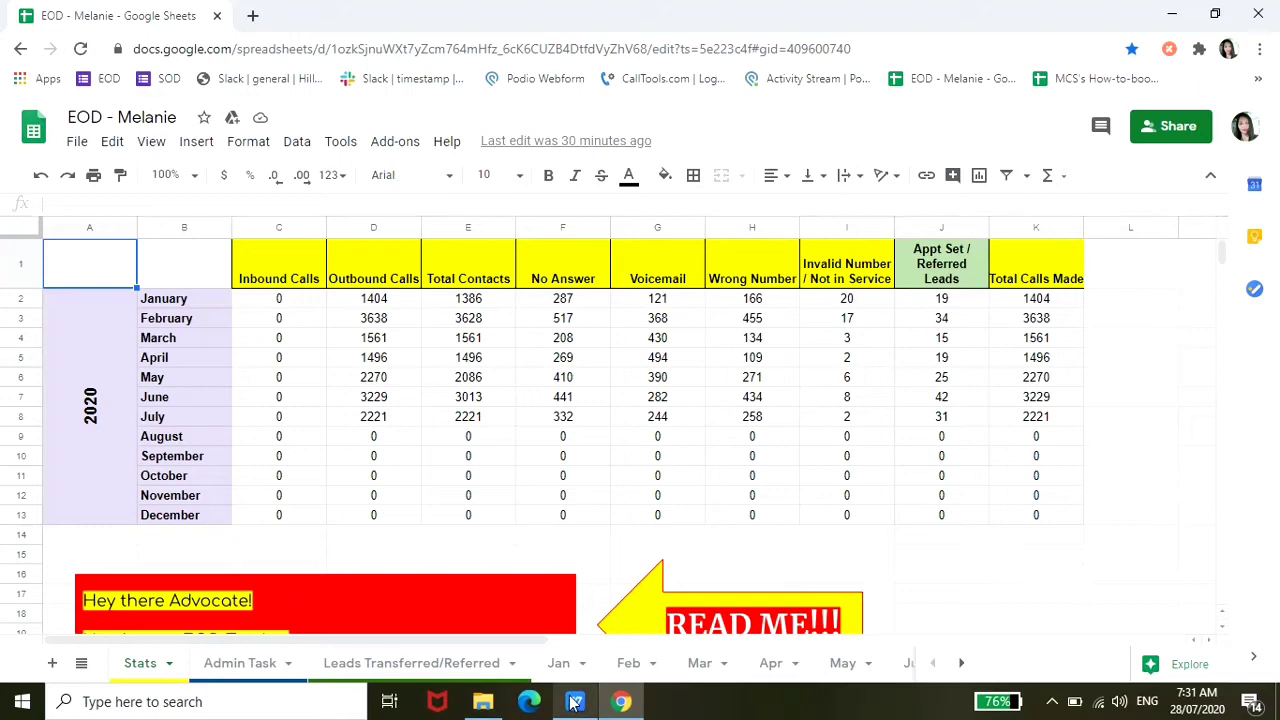
Paste the Print Screen capture of the call report into the blank Document1
mouse_move(575, 701)
left_click(572, 610)
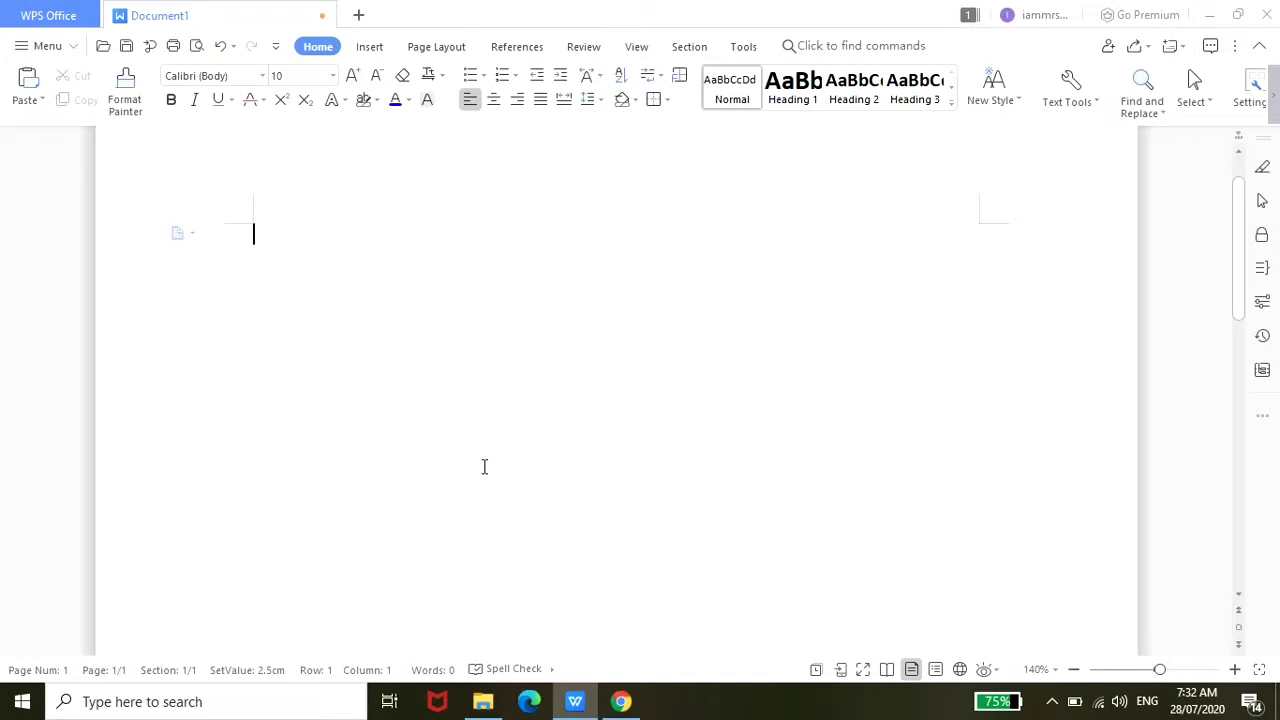
key("ctrl+v")
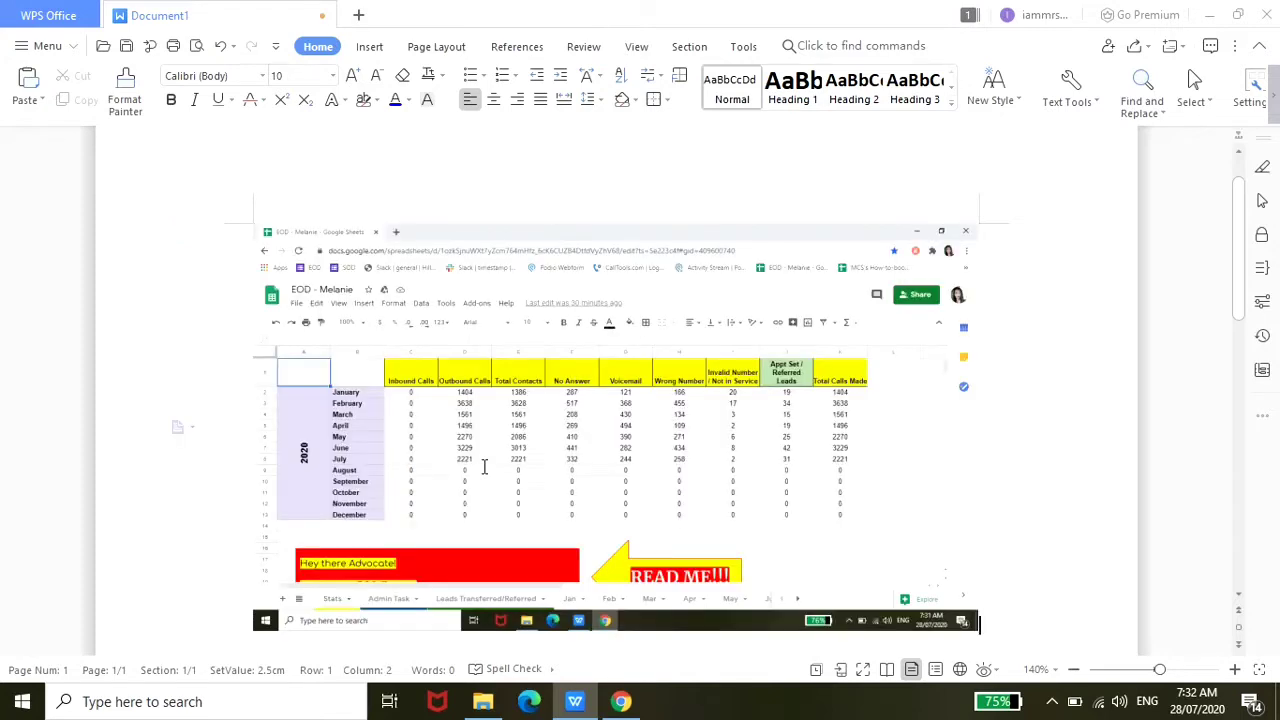
scroll(484, 467, "down", 1)
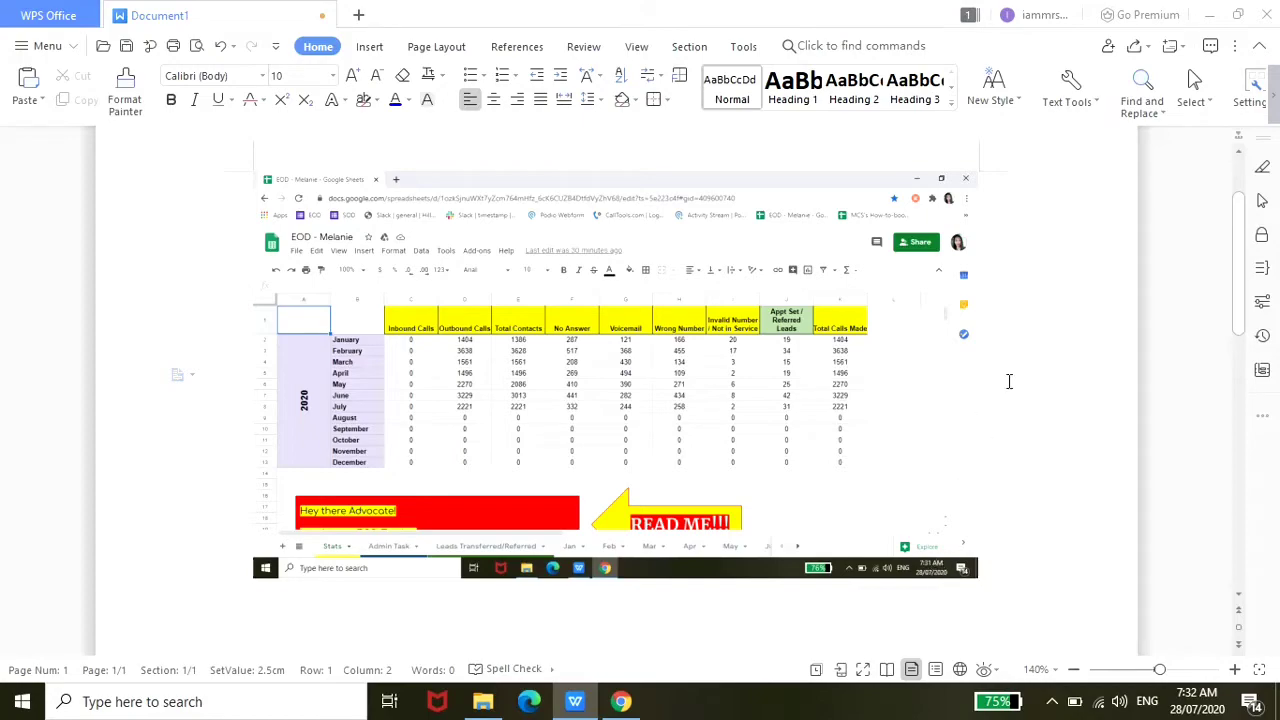
Minimize WPS and Chrome, launch Snipping Tool from Windows search, and return to the call report
left_click(1209, 15)
left_click(1170, 20)
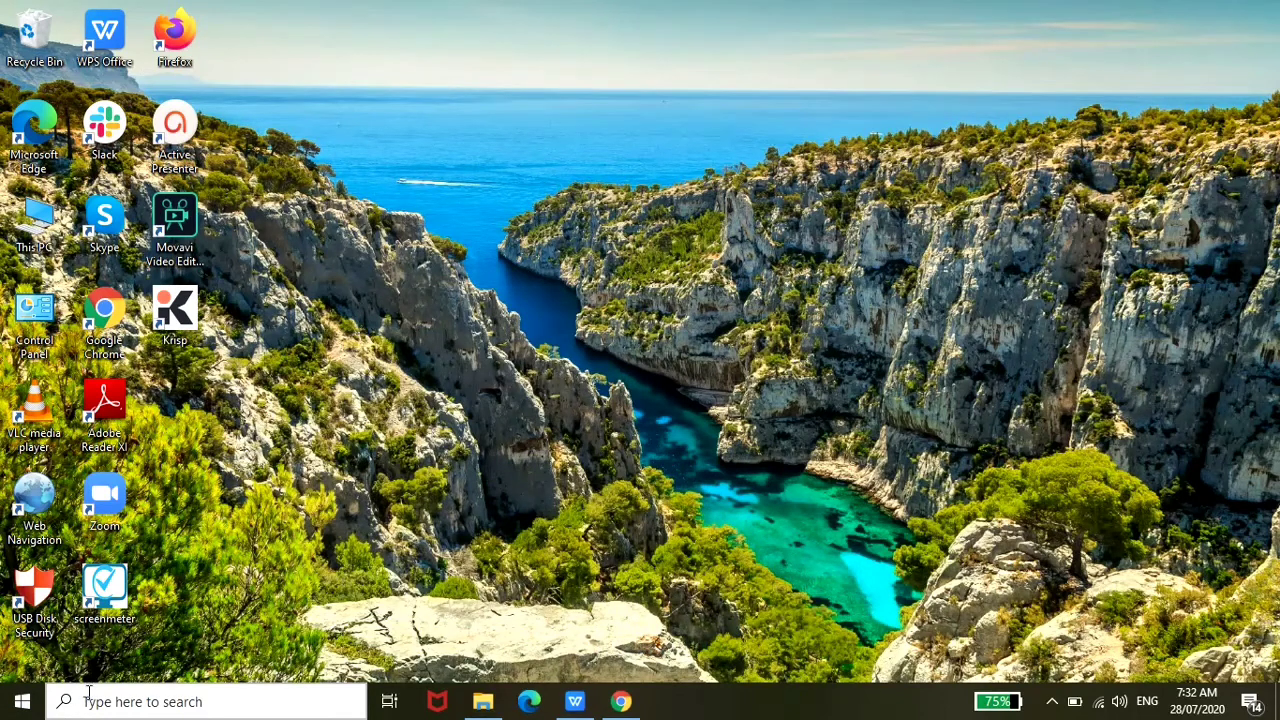
left_click(88, 698)
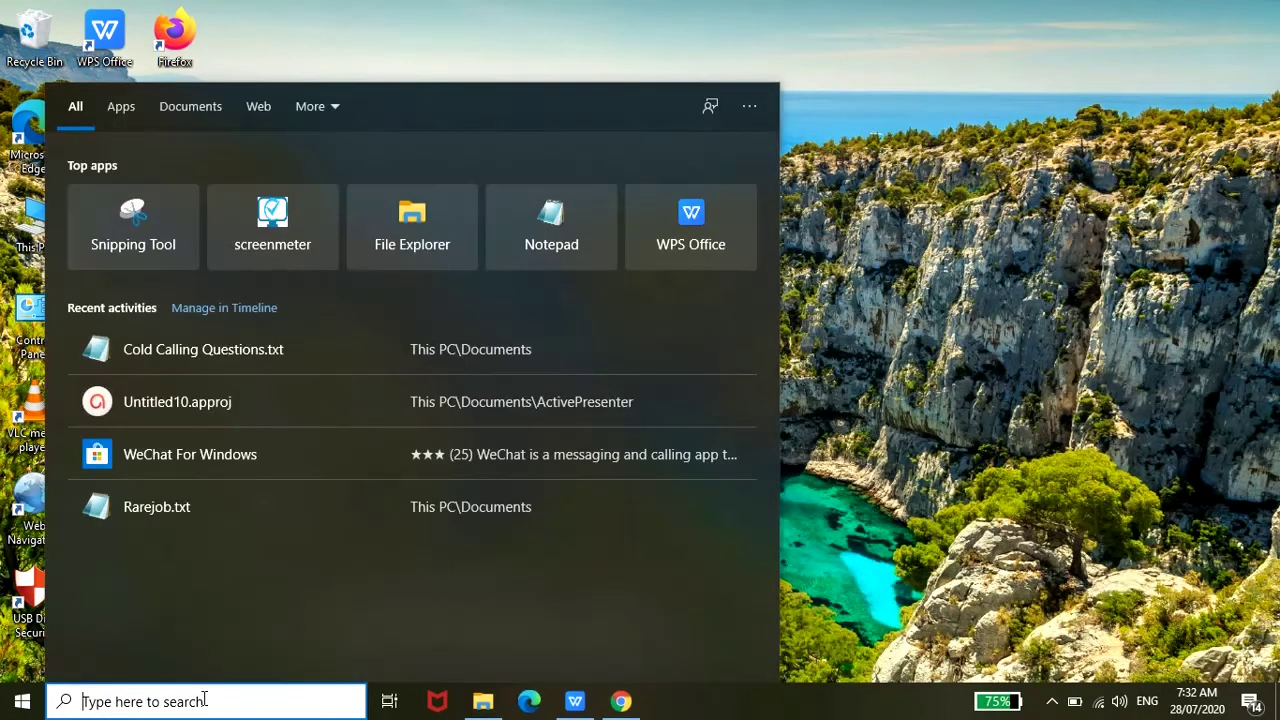
type("snip")
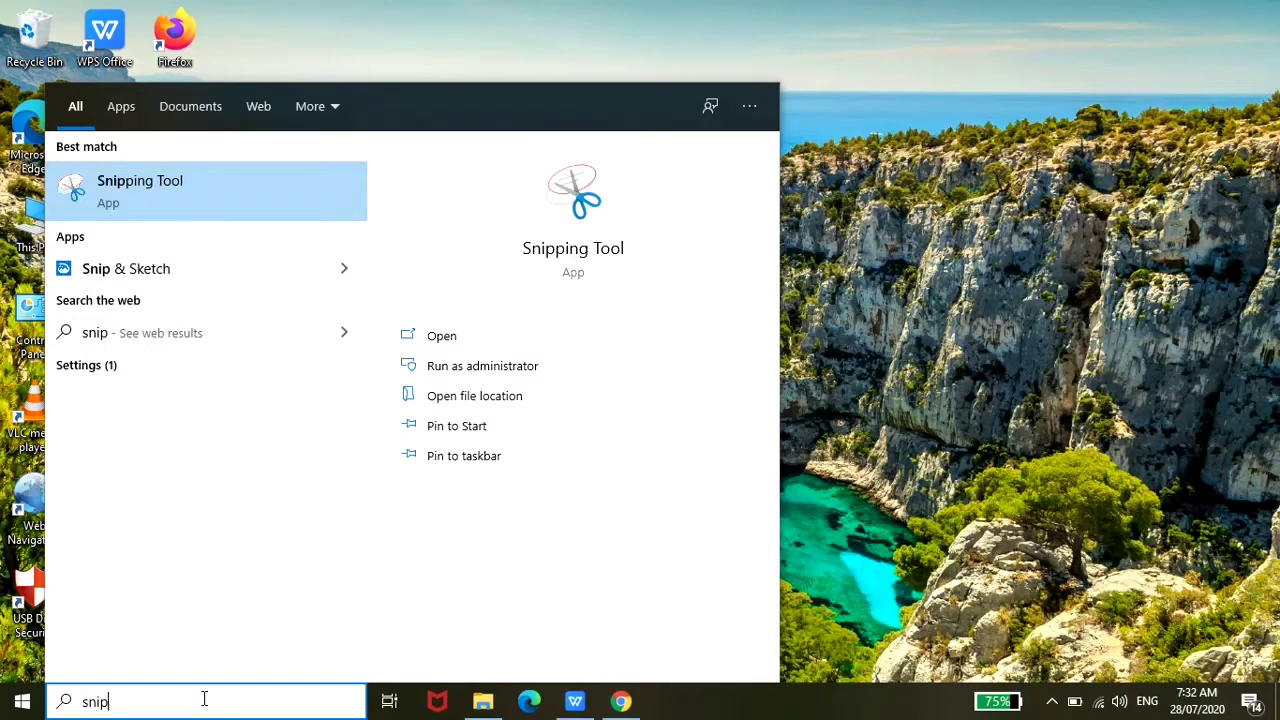
type("ping tool")
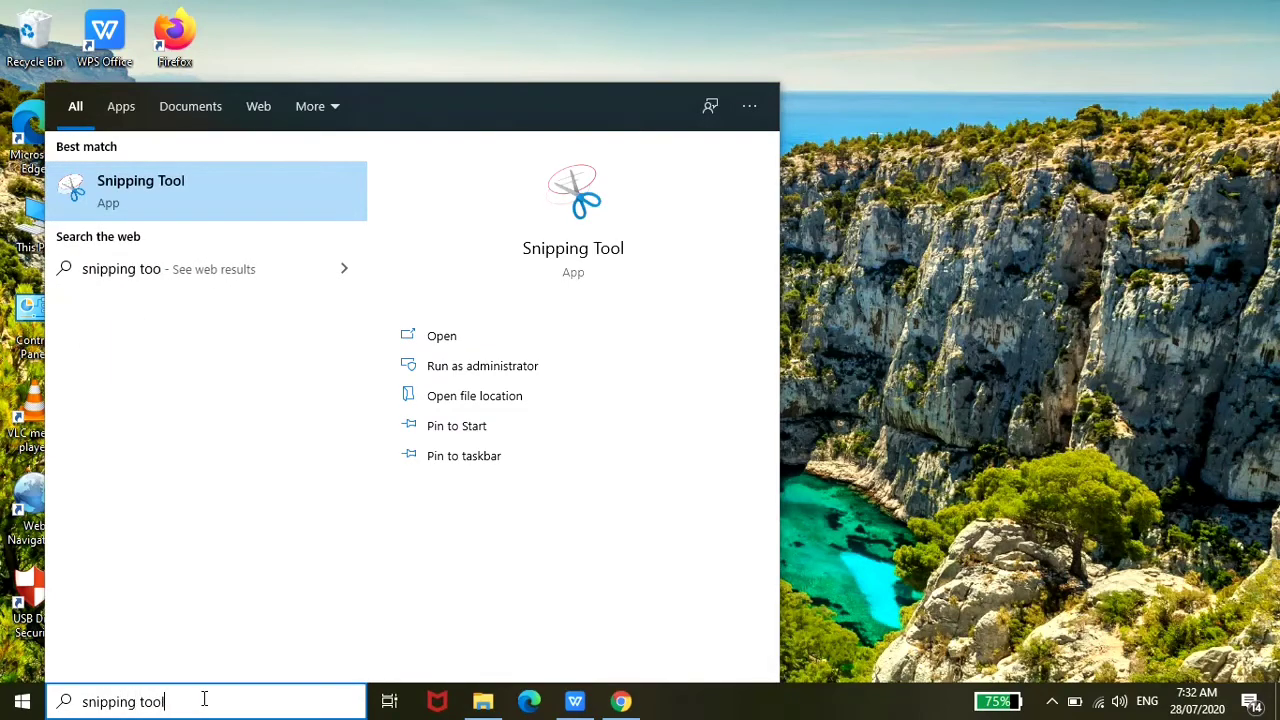
key("Return")
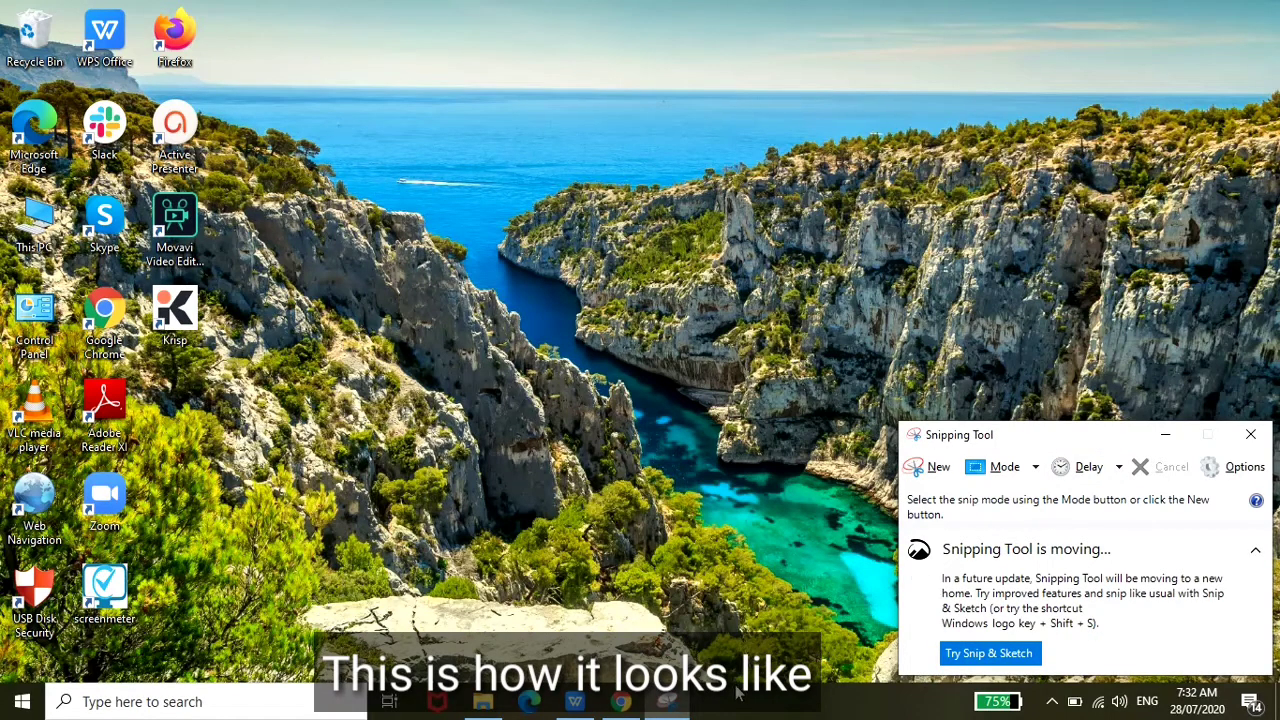
left_click(620, 702)
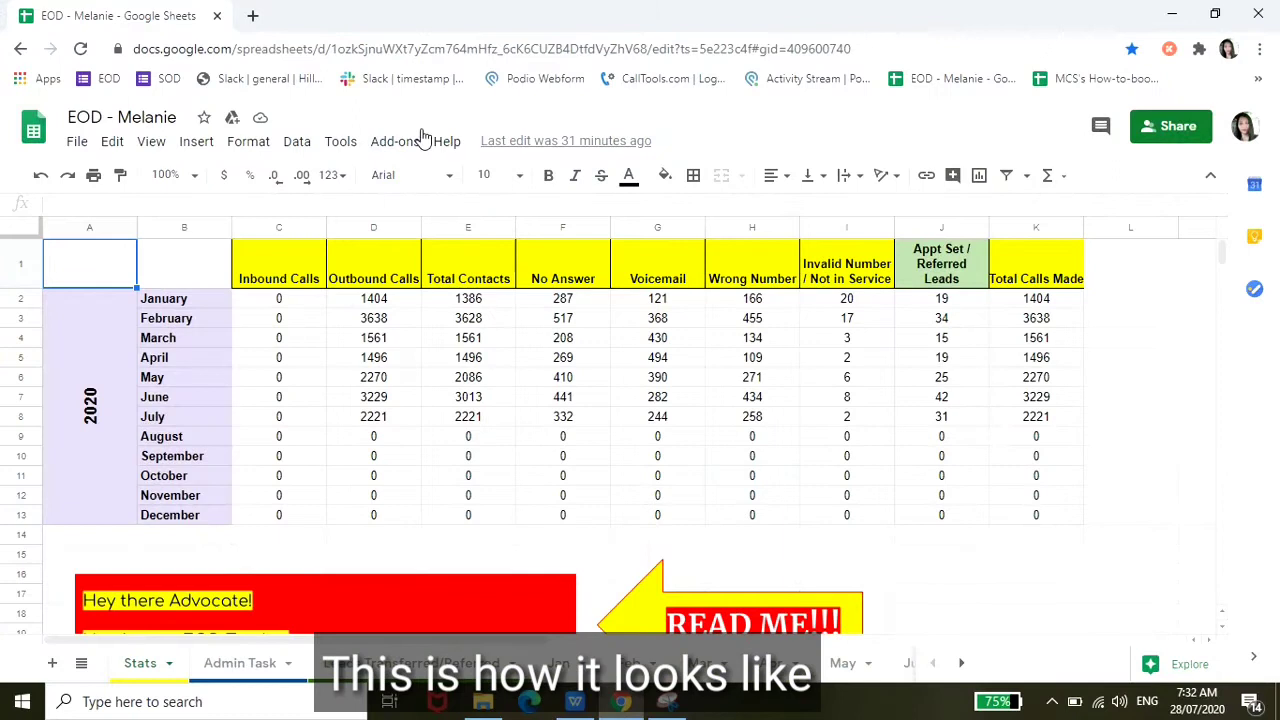
Take a new Snipping Tool snip of the January–July 2020 rows of the call figures
mouse_move(688, 705)
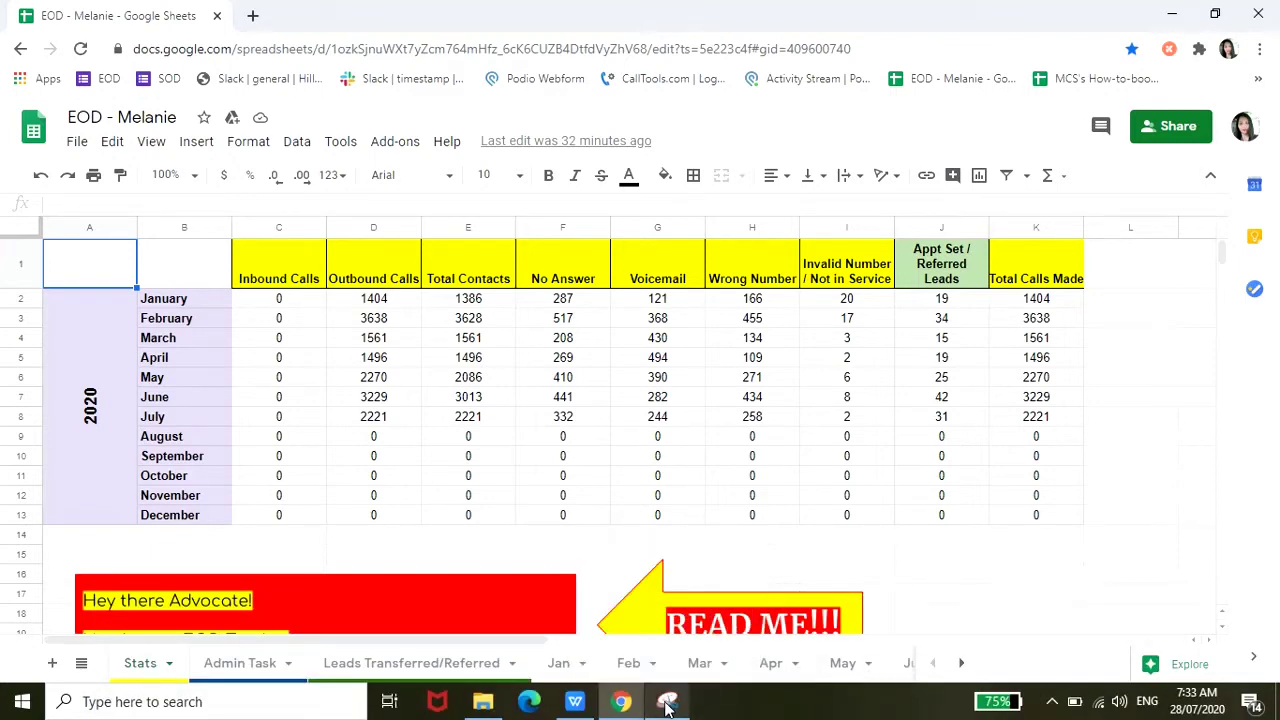
left_click(667, 704)
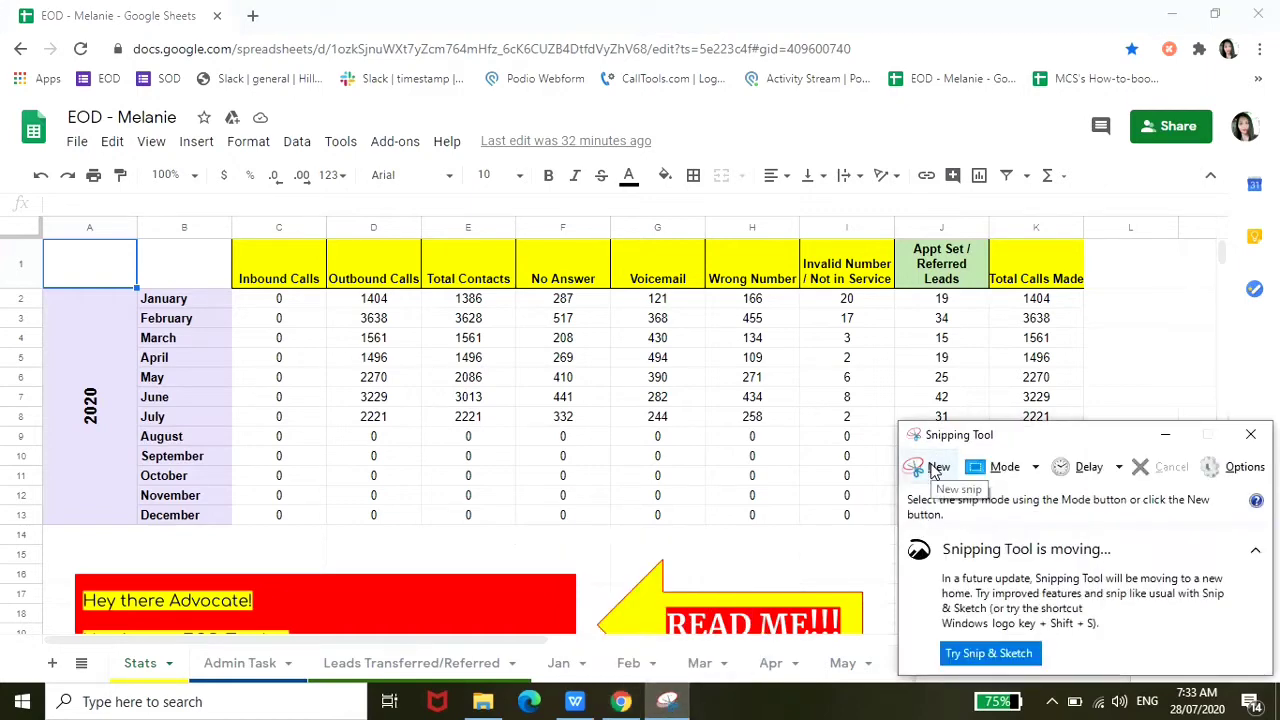
left_click(933, 470)
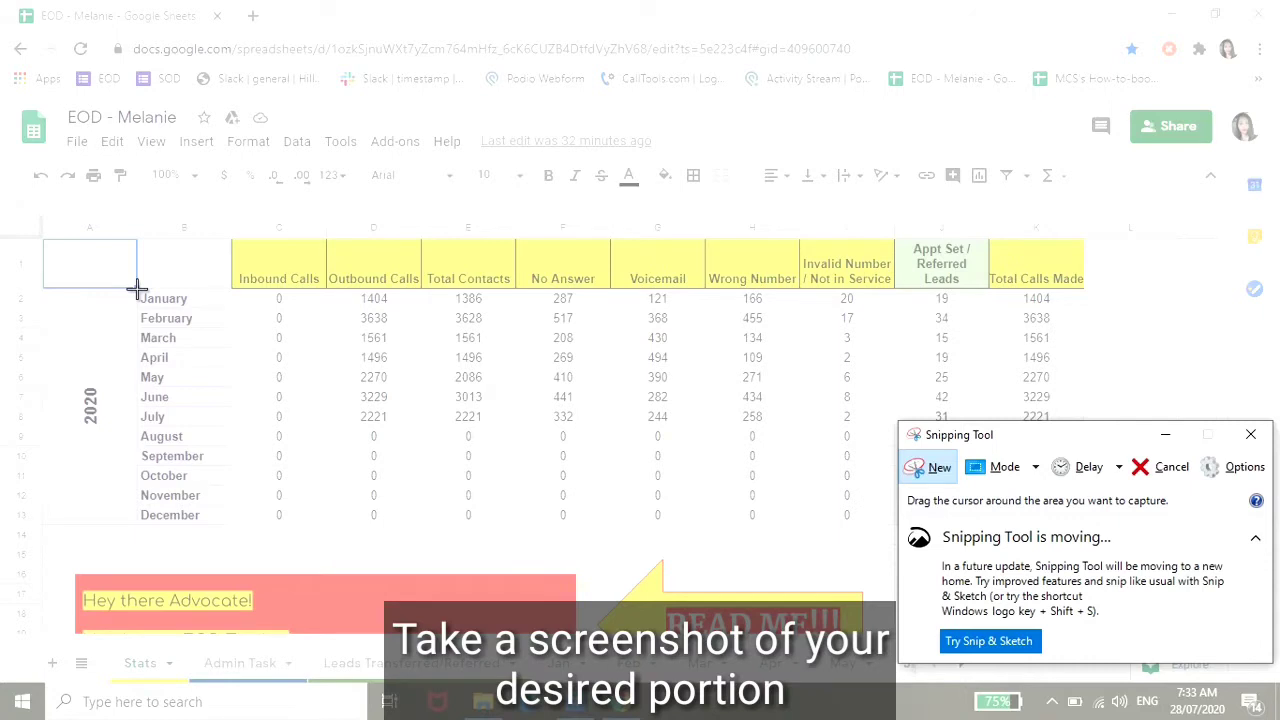
left_click_drag(137, 288, 1086, 426)
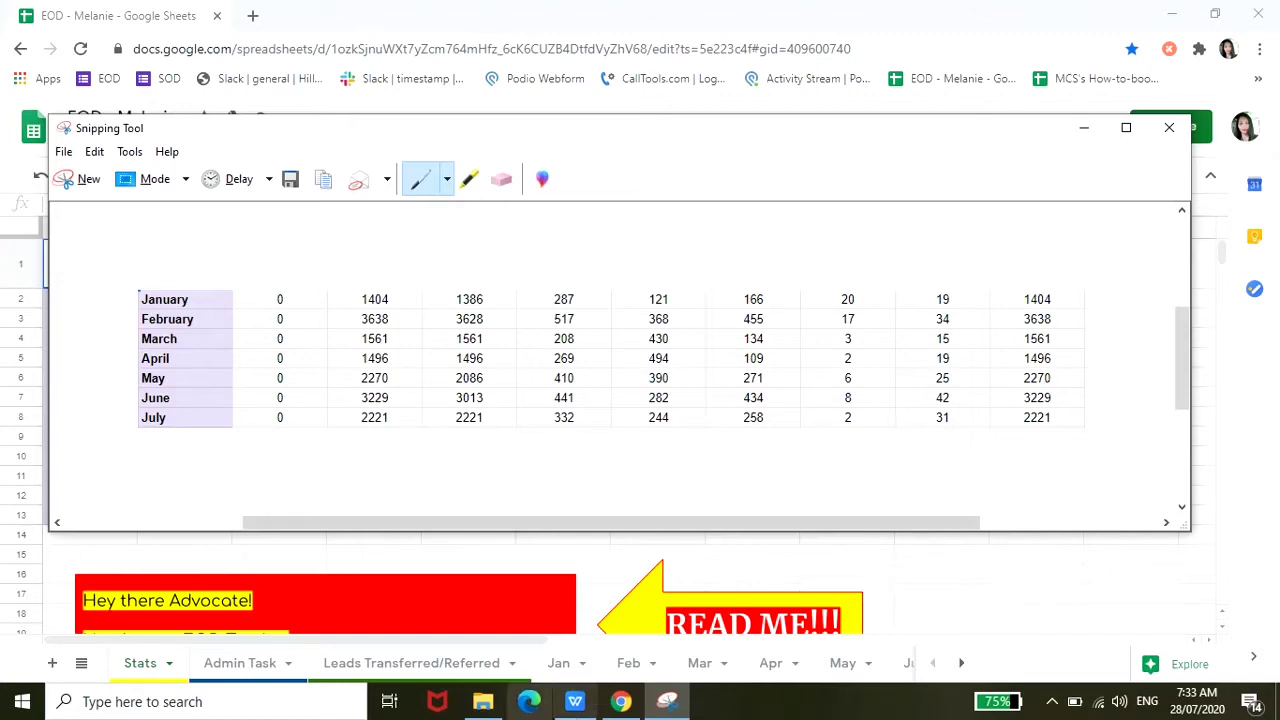
Paste the January–July snip on a new line below the full-screen screenshot in Document1
mouse_move(578, 705)
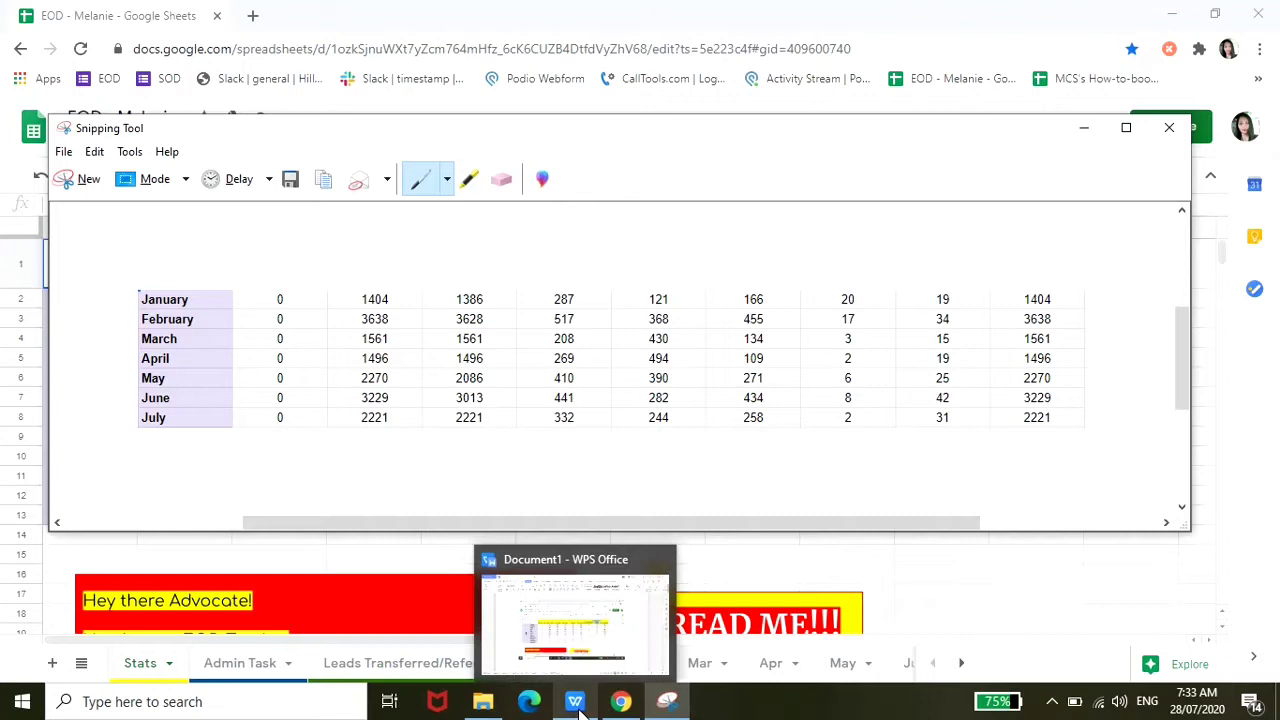
left_click(578, 705)
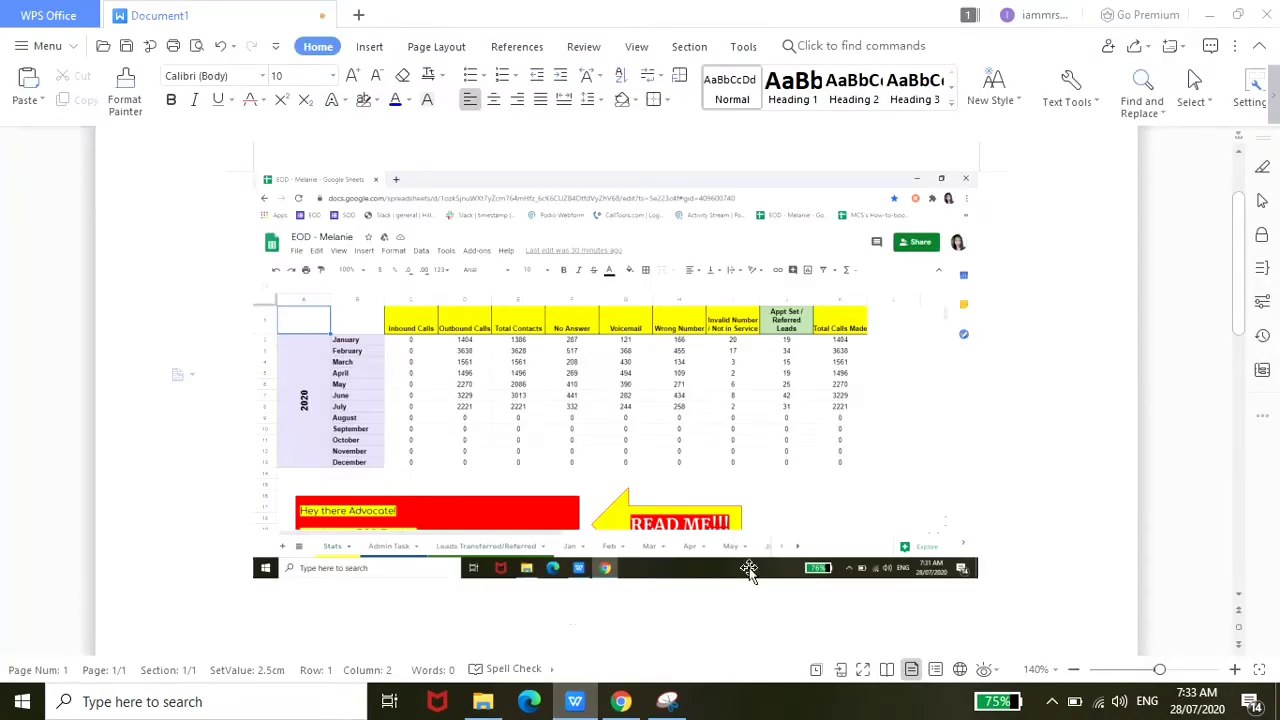
key("Return")
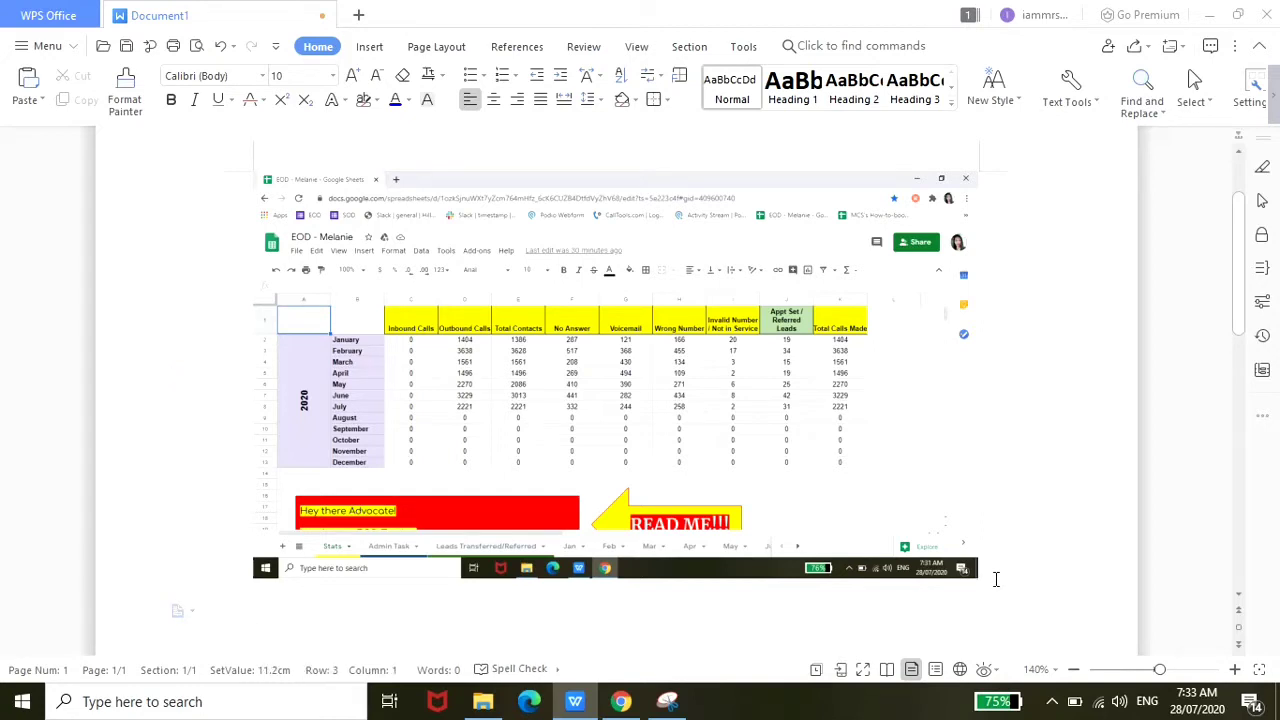
key("ctrl+v")
scroll(1014, 423, "down", 3)
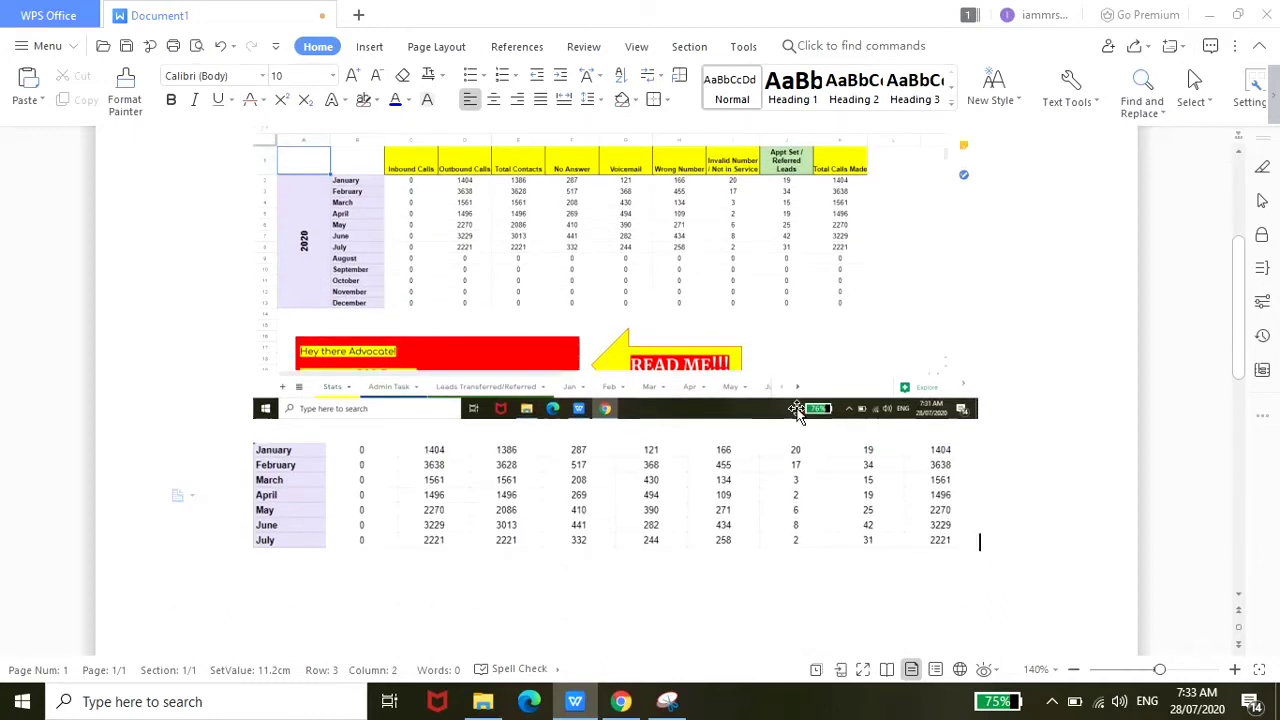
left_click(643, 494)
scroll(646, 484, "down", 1)
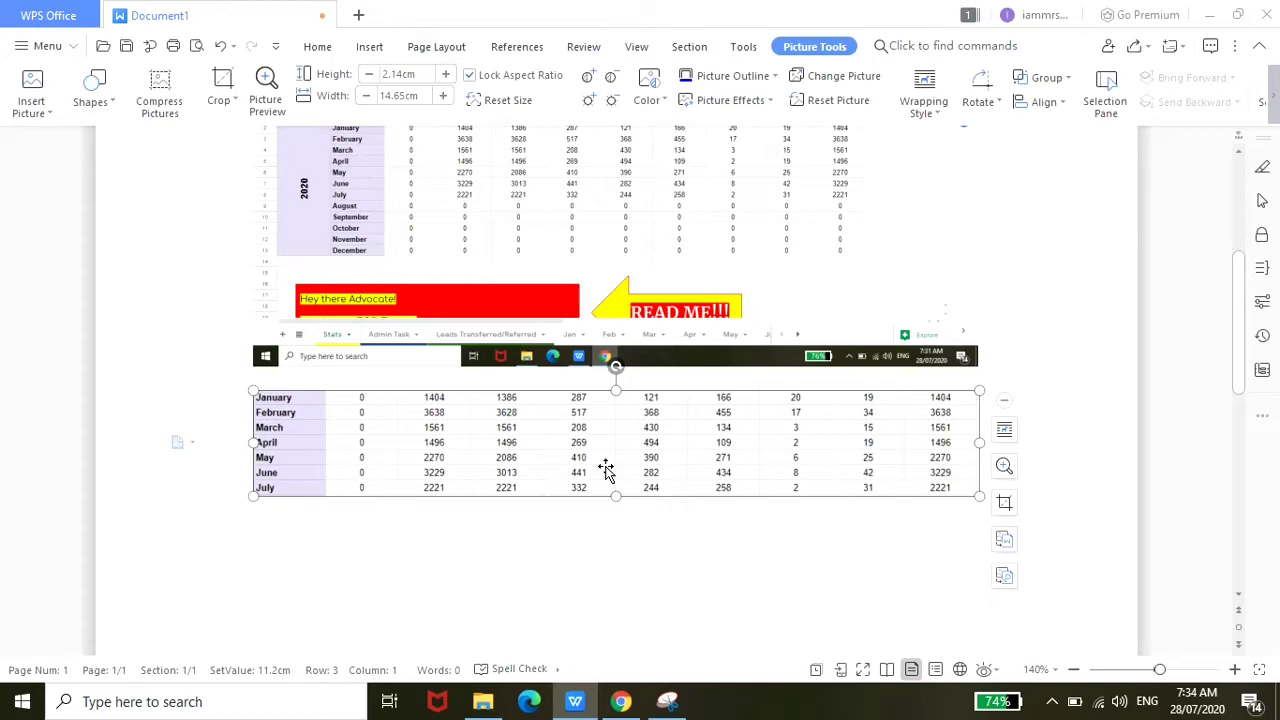
Minimize all windows and snip the desktop's left icon column to the clipboard with Win+Shift+S
left_click(1209, 15)
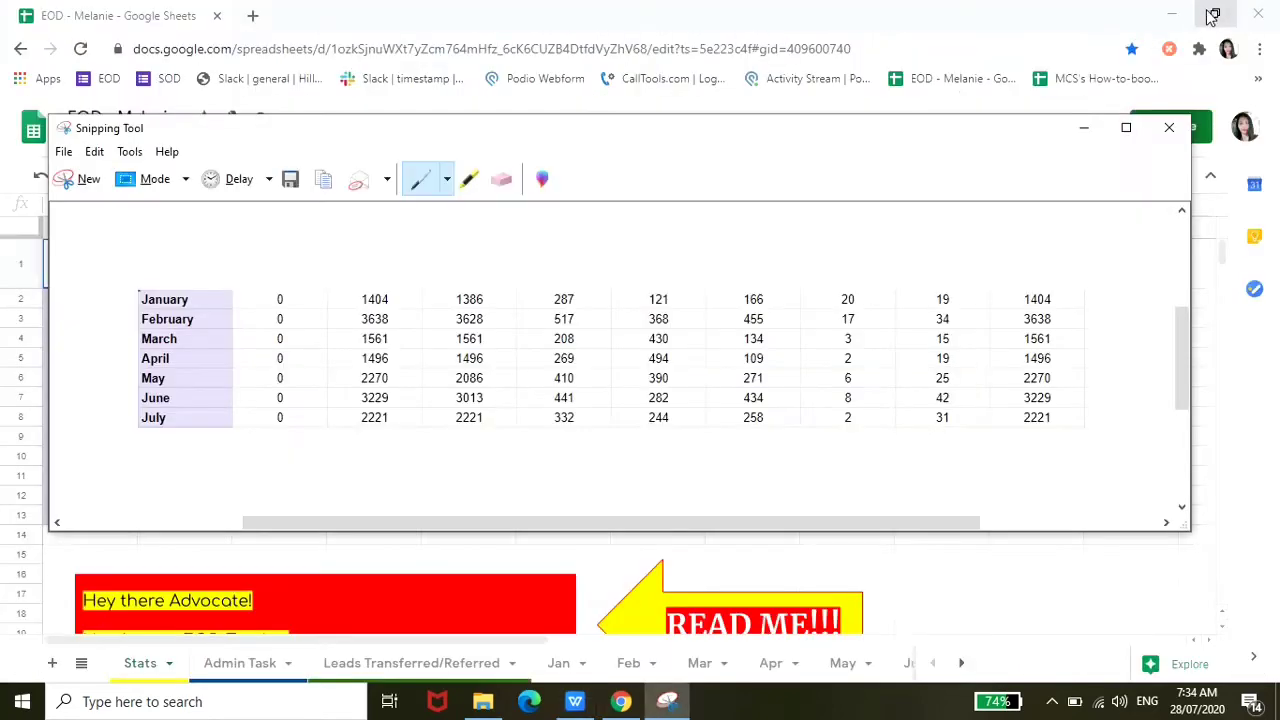
left_click(1172, 15)
left_click(1084, 130)
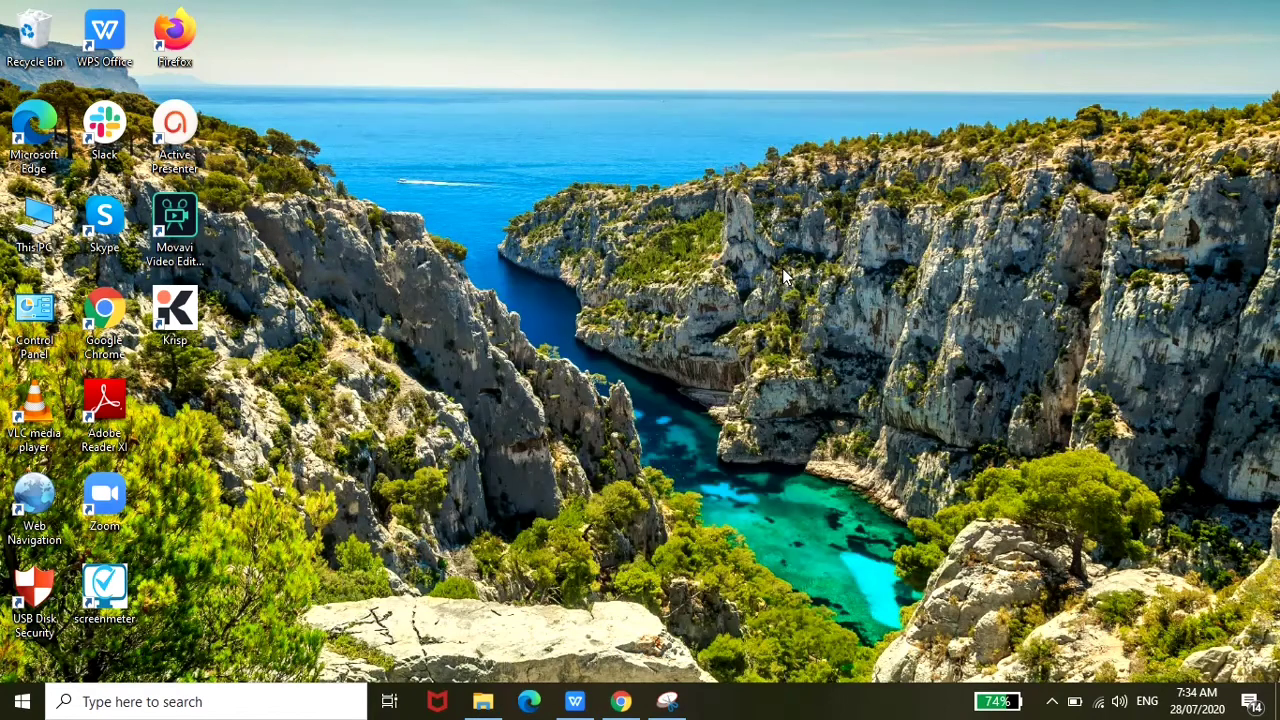
key("super+shift+s")
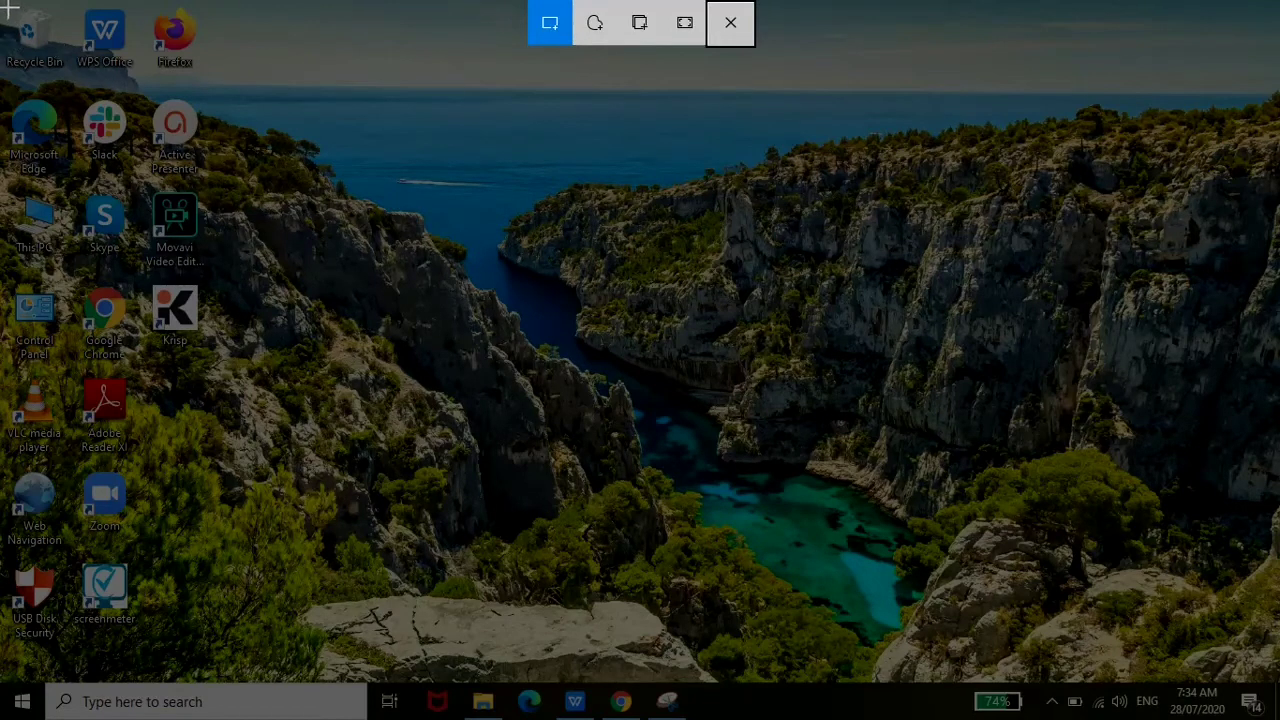
left_click_drag(8, 12, 229, 661)
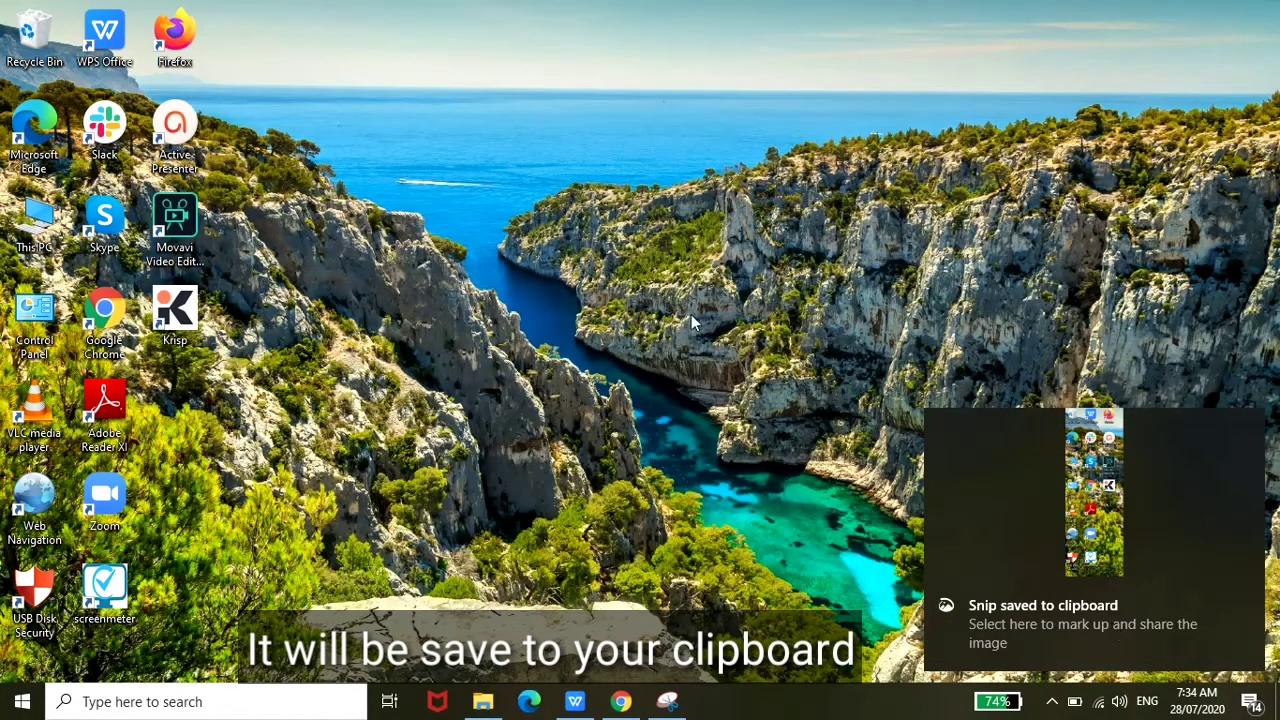
Paste the desktop-icon snip on a new line below the table picture, then minimize WPS
mouse_move(576, 706)
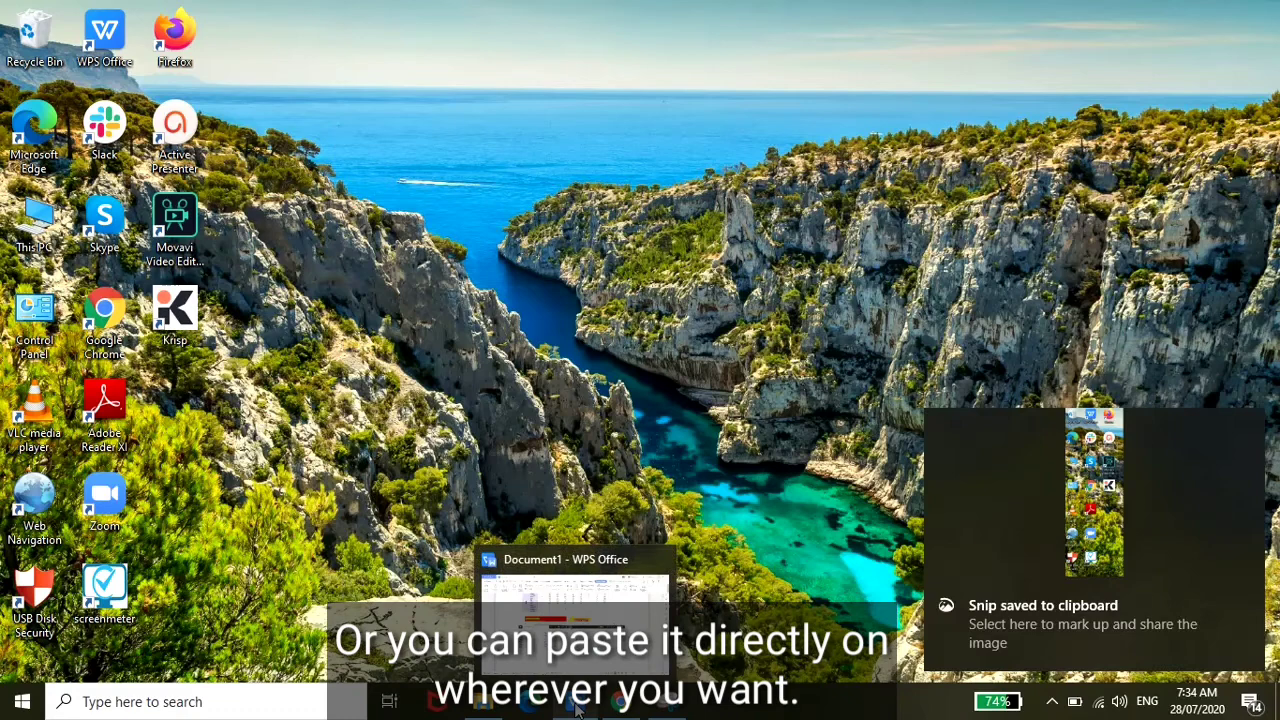
left_click(576, 706)
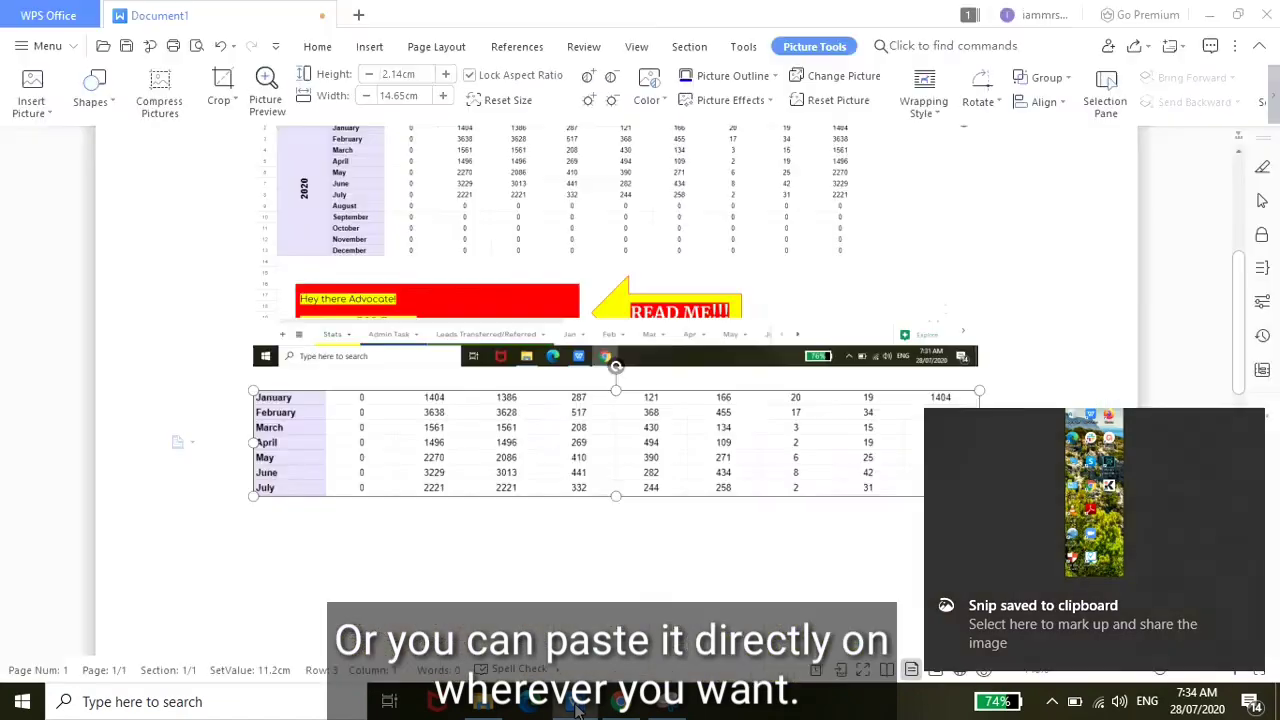
left_click(430, 551)
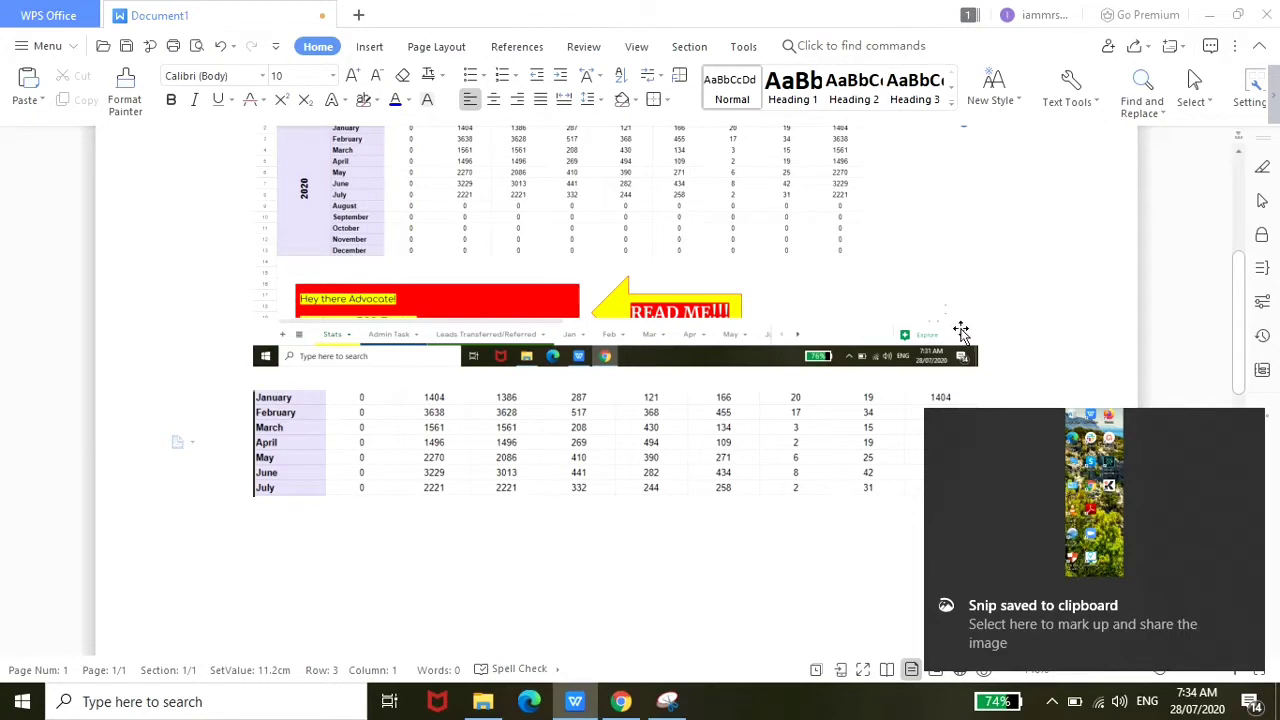
scroll(845, 415, "down", 3)
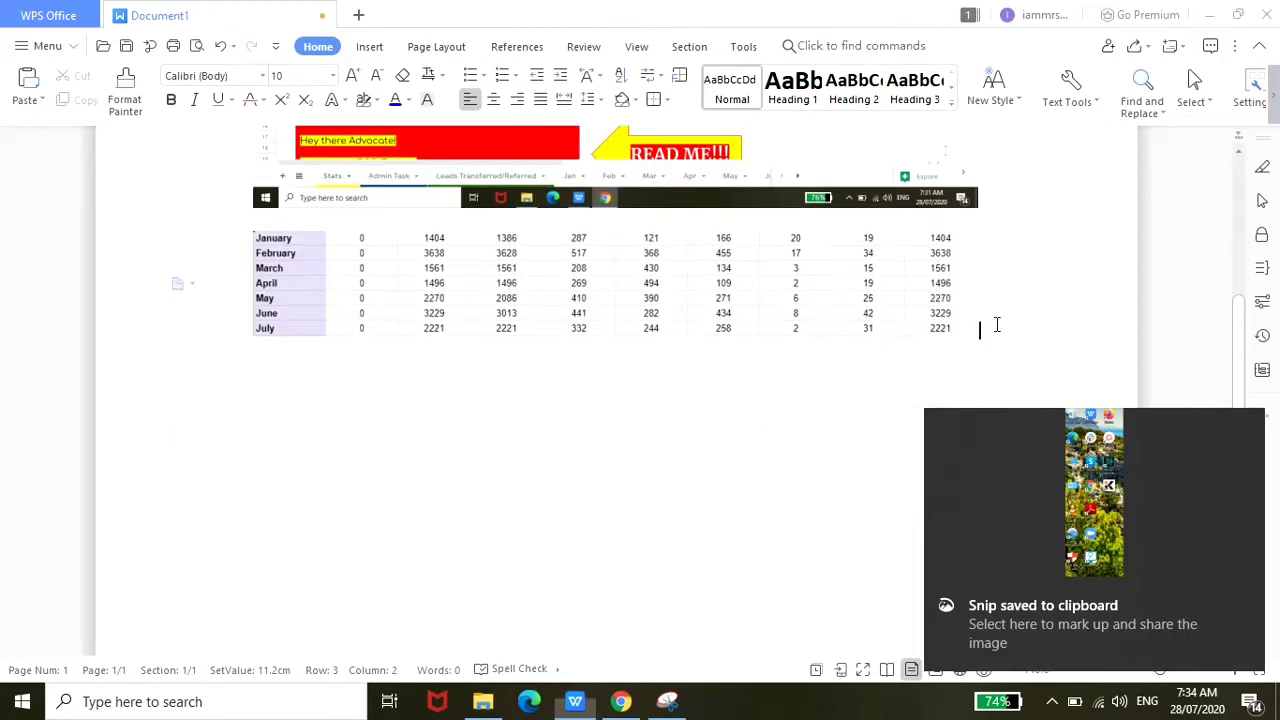
key("Return")
key("Return")
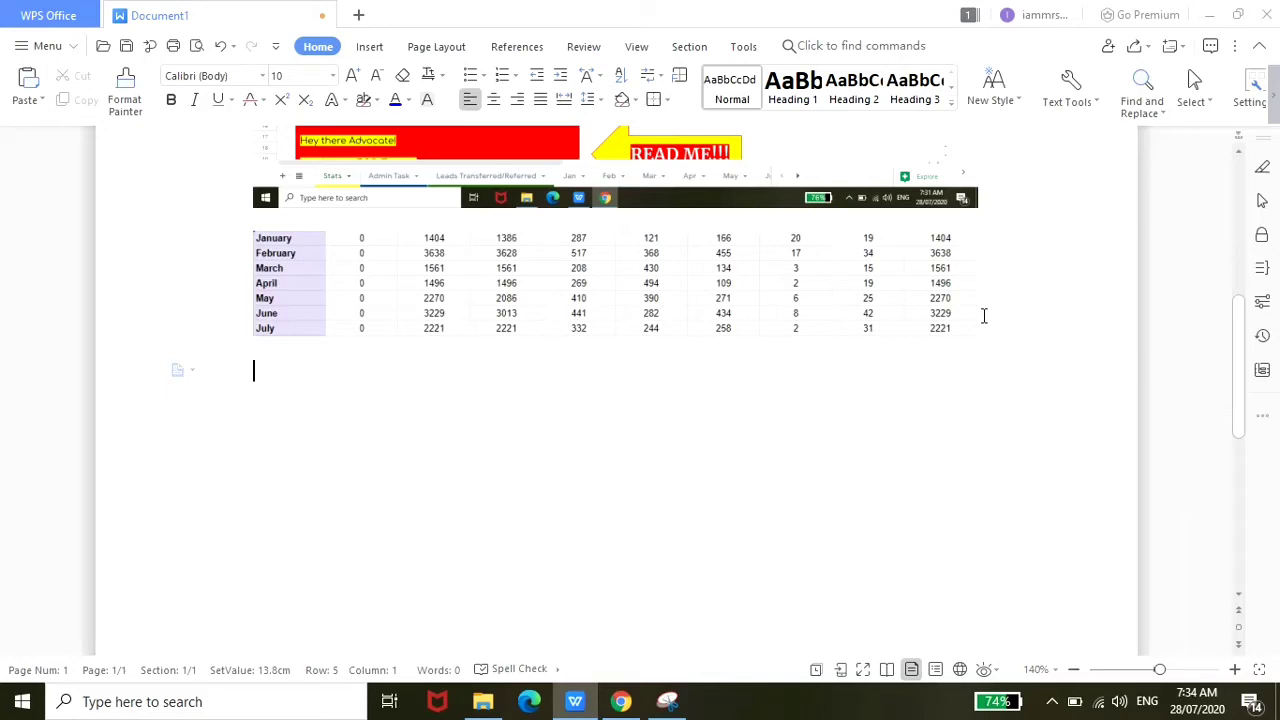
key("ctrl+v")
scroll(532, 497, "up", 2)
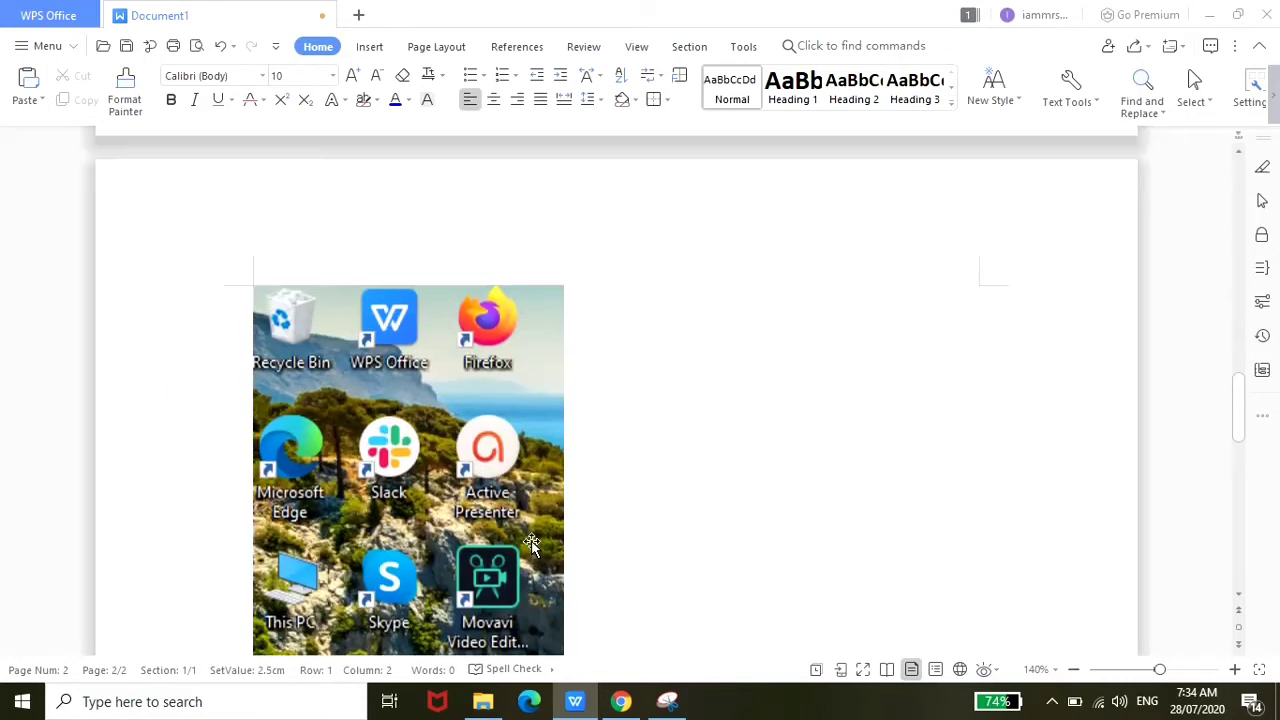
scroll(531, 545, "down", 5)
scroll(531, 545, "down", 5)
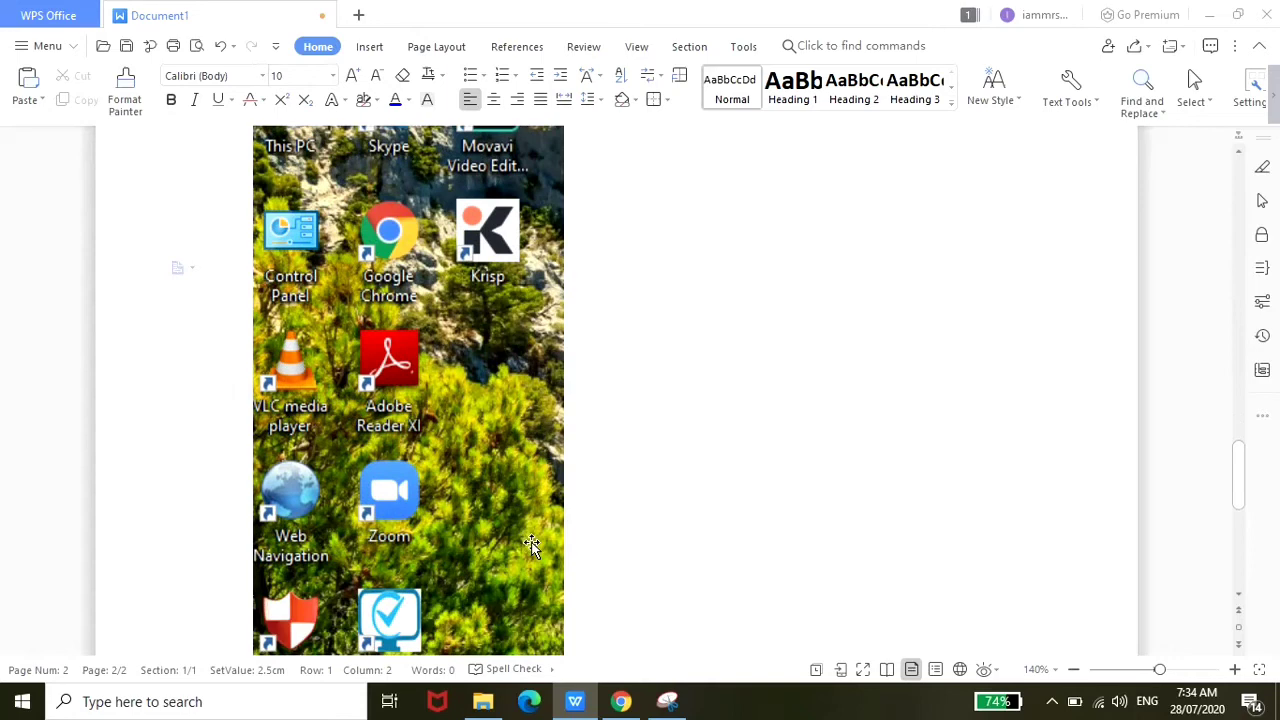
scroll(531, 545, "up", 6)
scroll(531, 545, "up", 4)
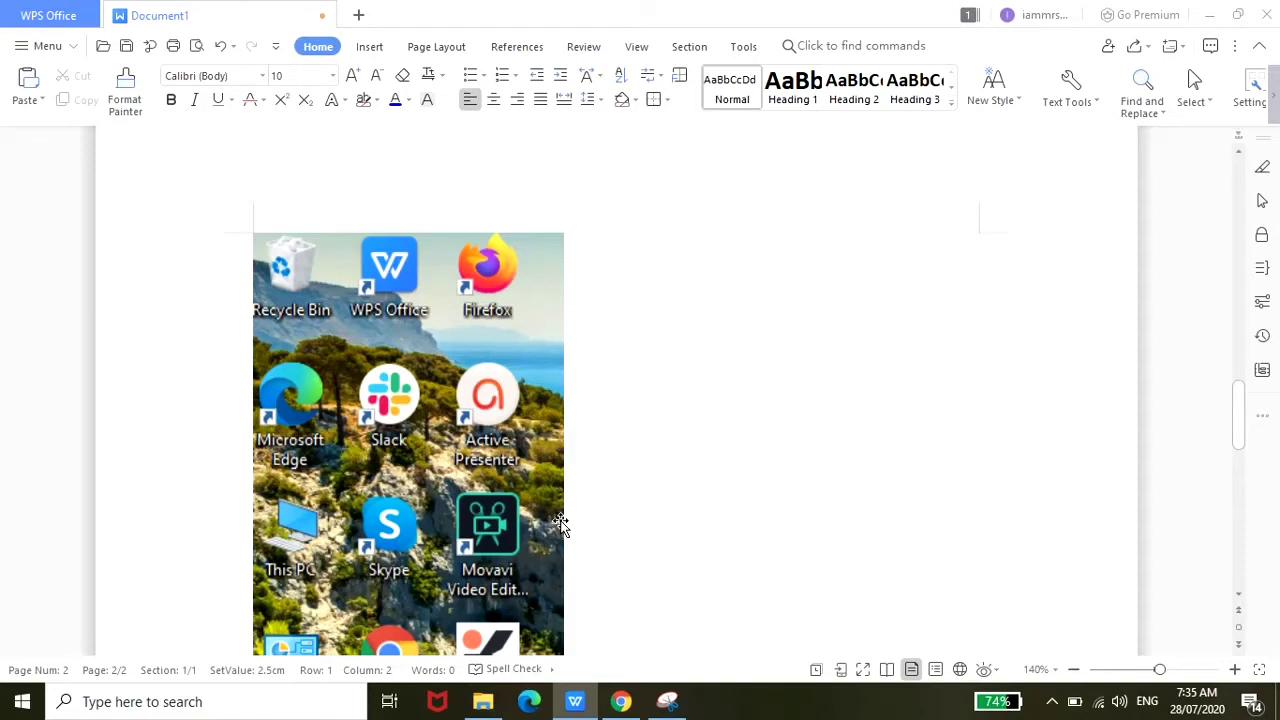
left_click(1209, 15)
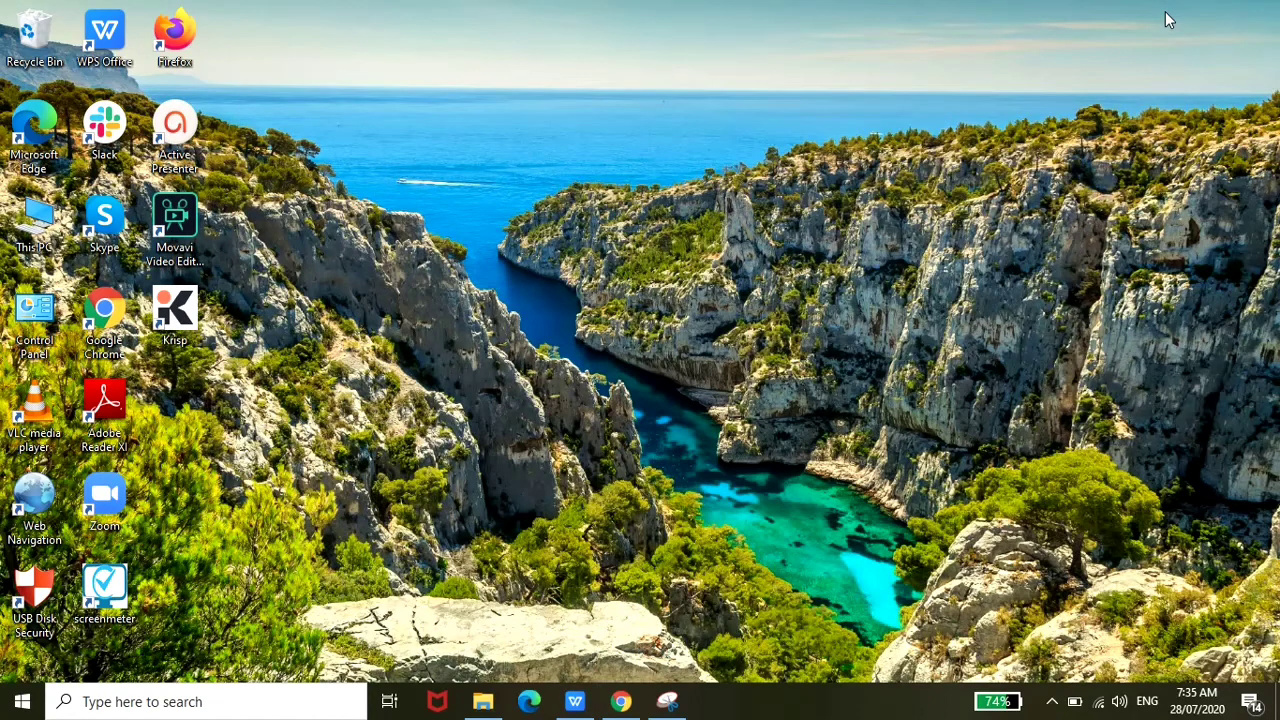
Load zillow.com in a new Chrome tab and open a recent Dallas, TX home listing
left_click(621, 706)
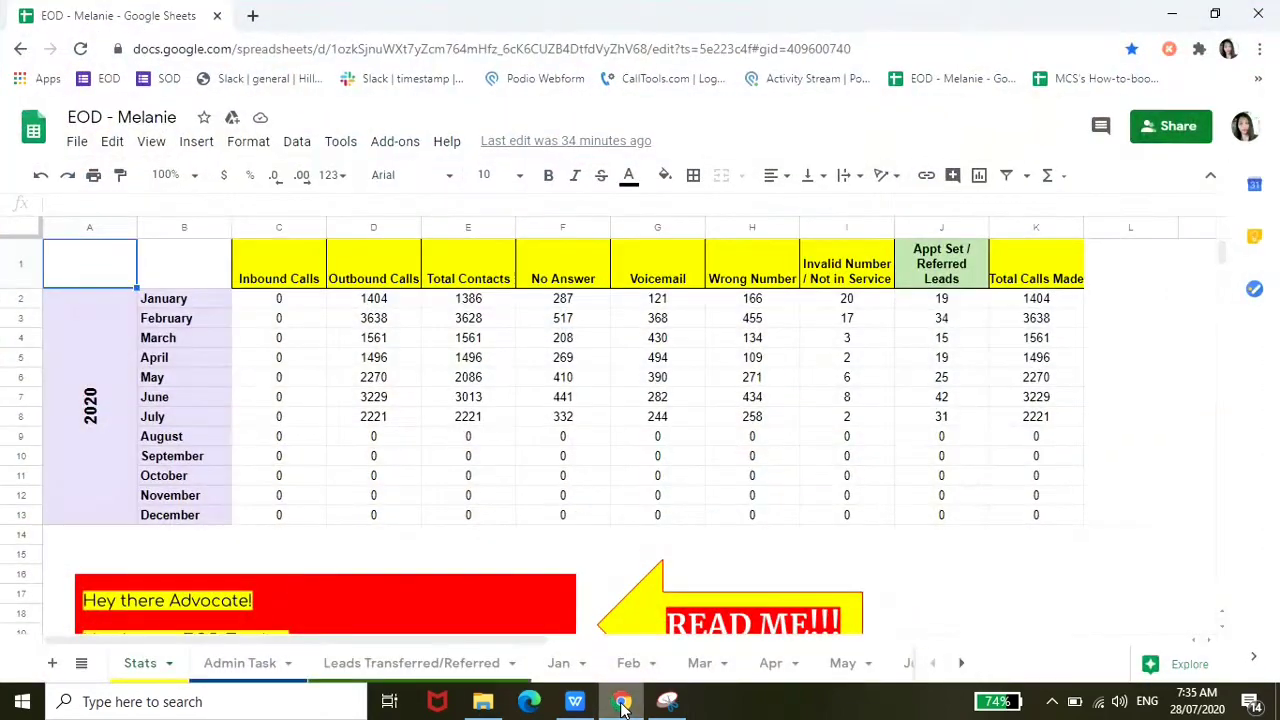
left_click(252, 17)
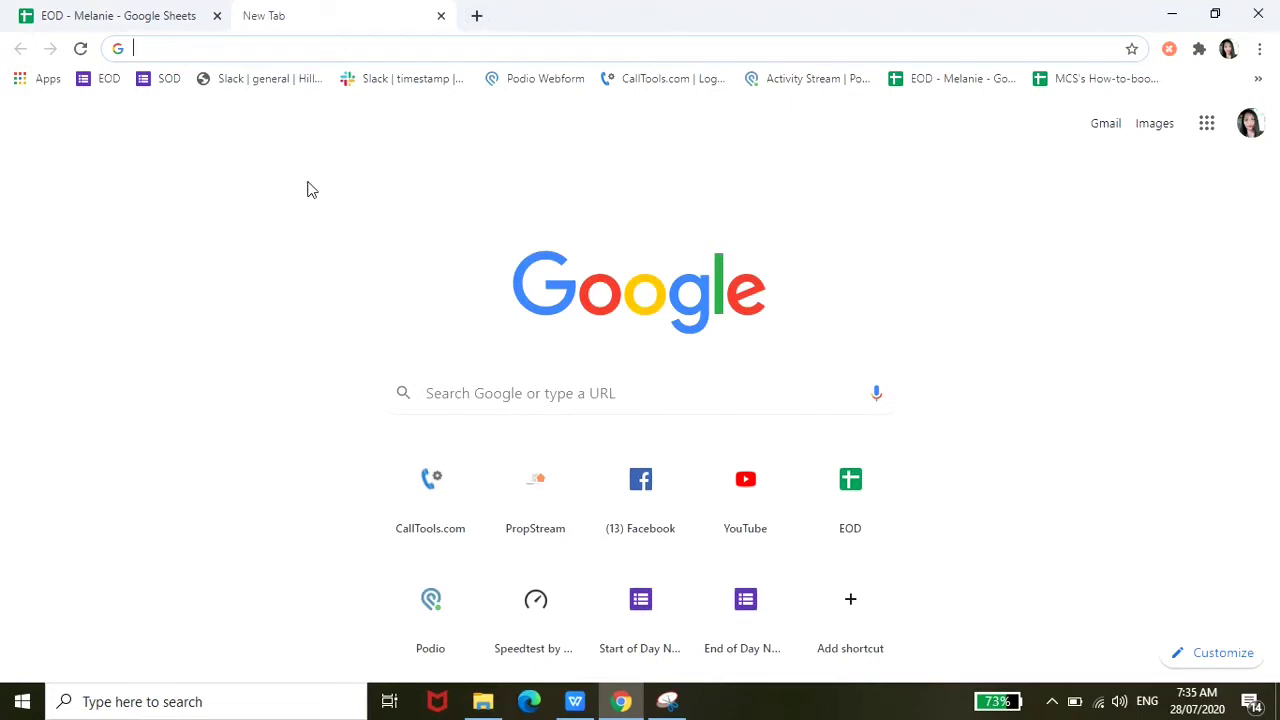
type("zill")
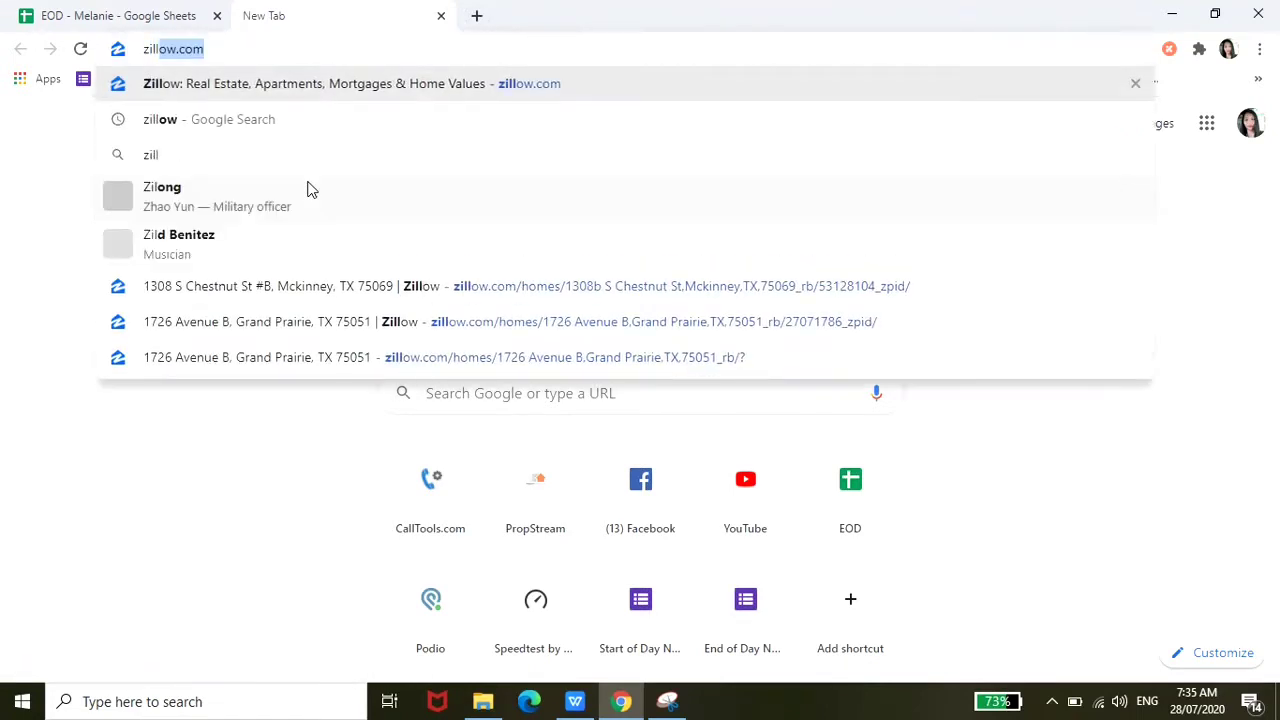
key("Return")
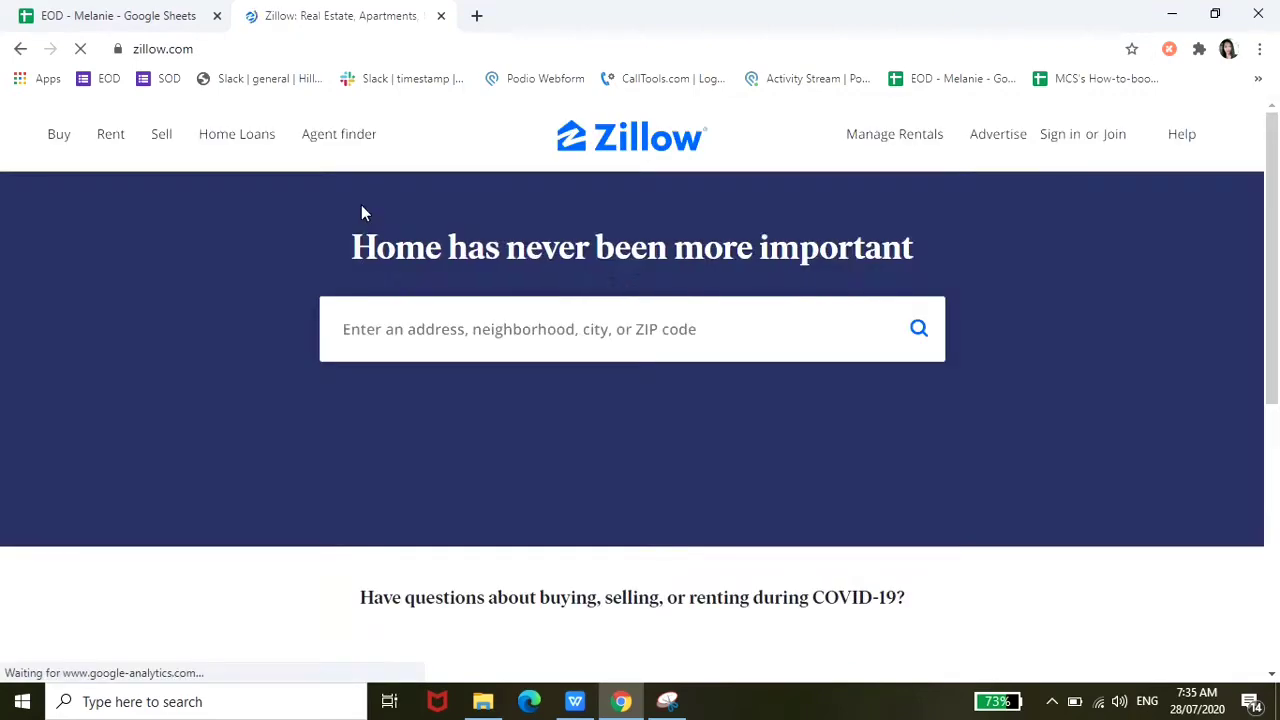
scroll(674, 347, "down", 4)
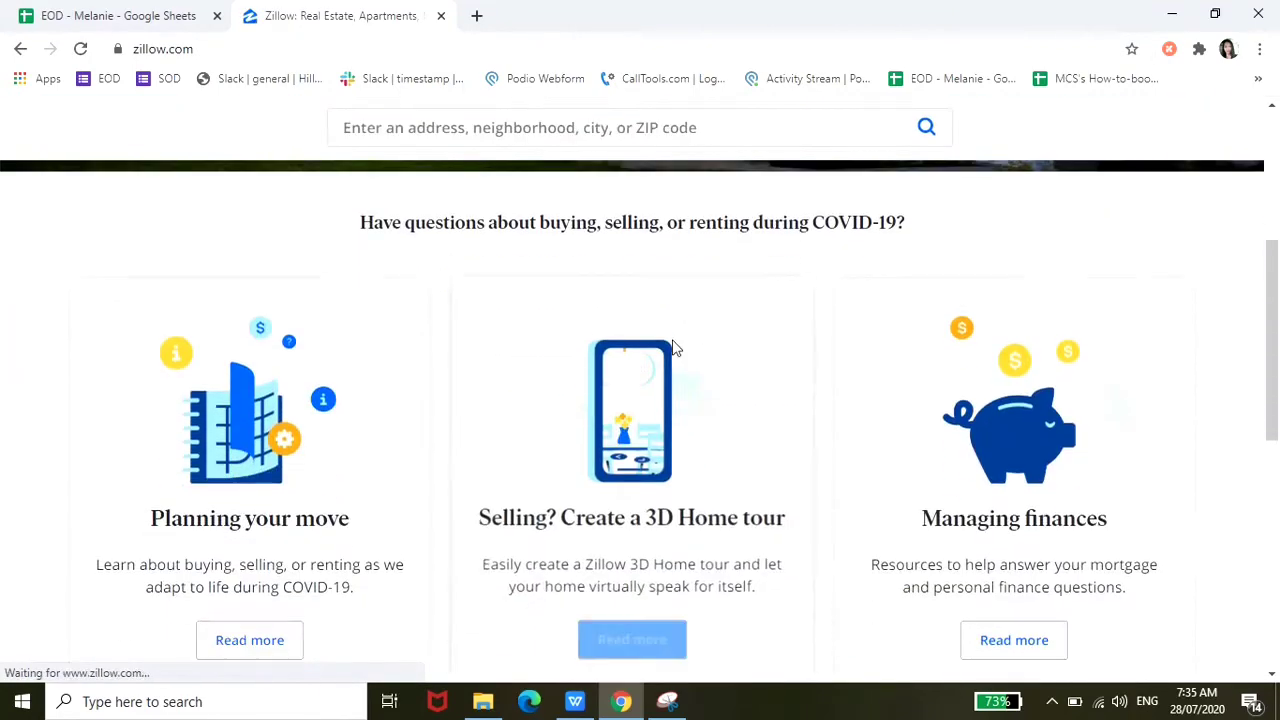
scroll(674, 347, "up", 4)
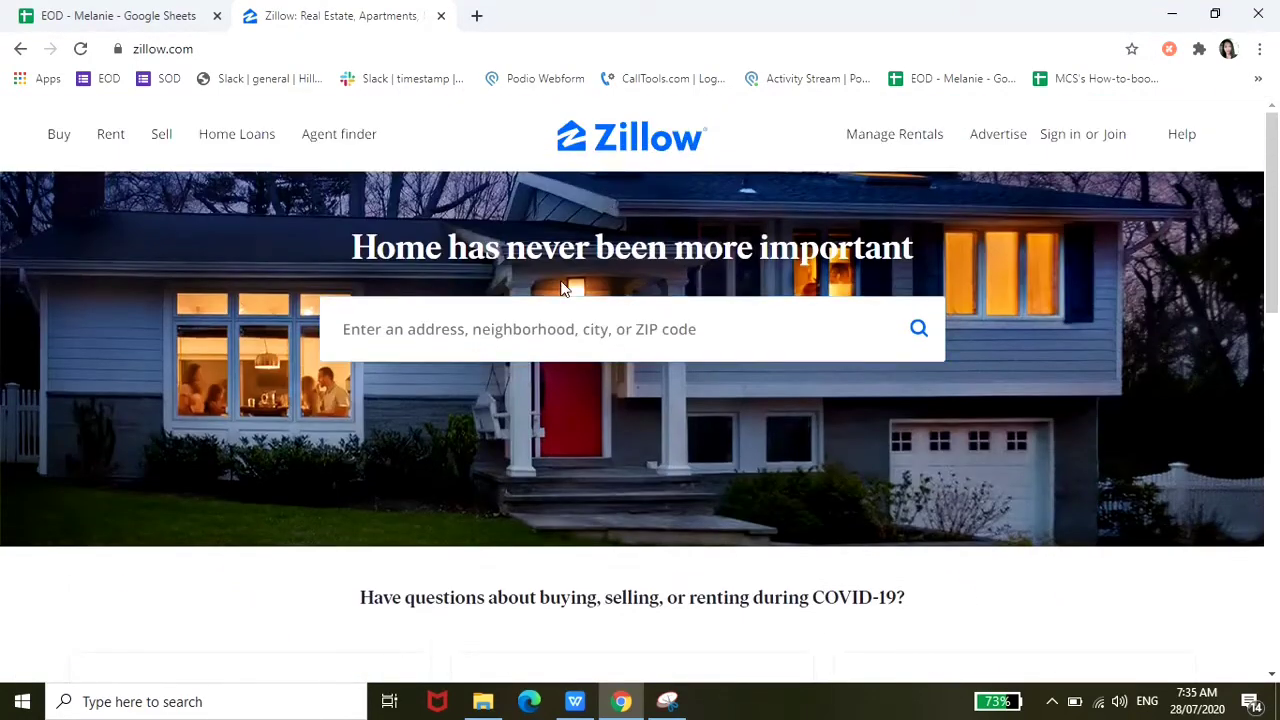
left_click(674, 315)
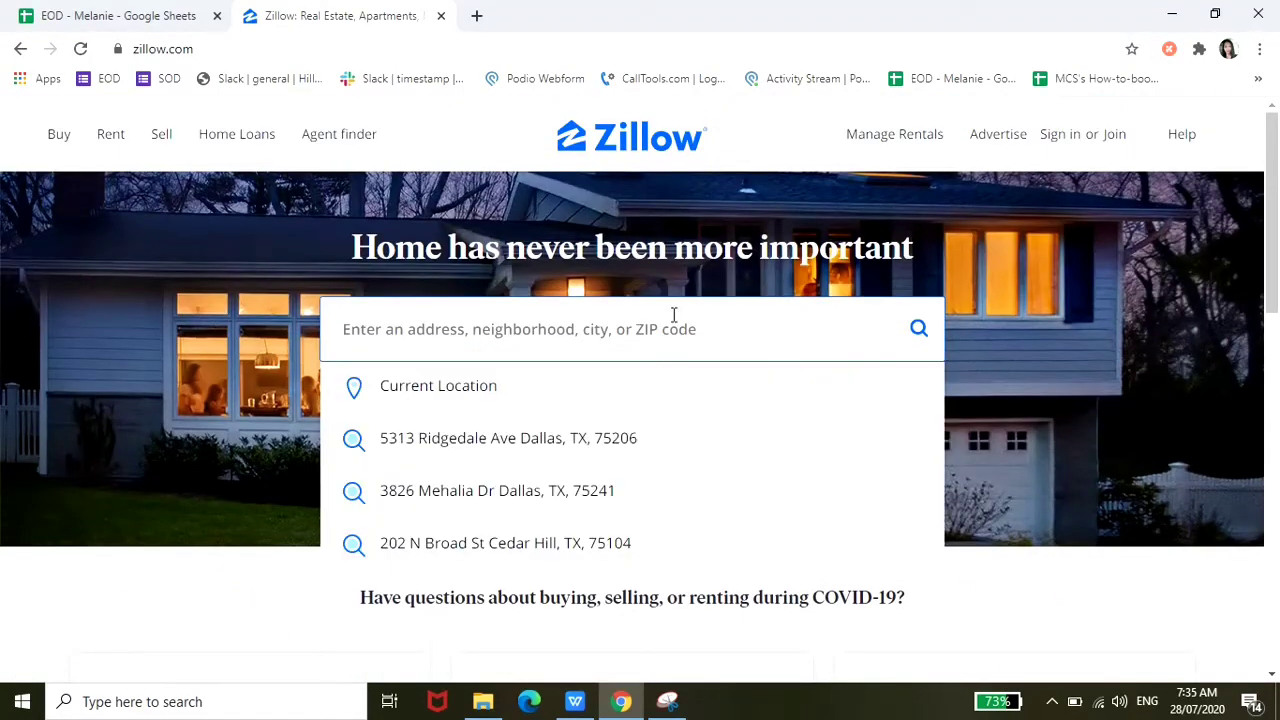
left_click(466, 454)
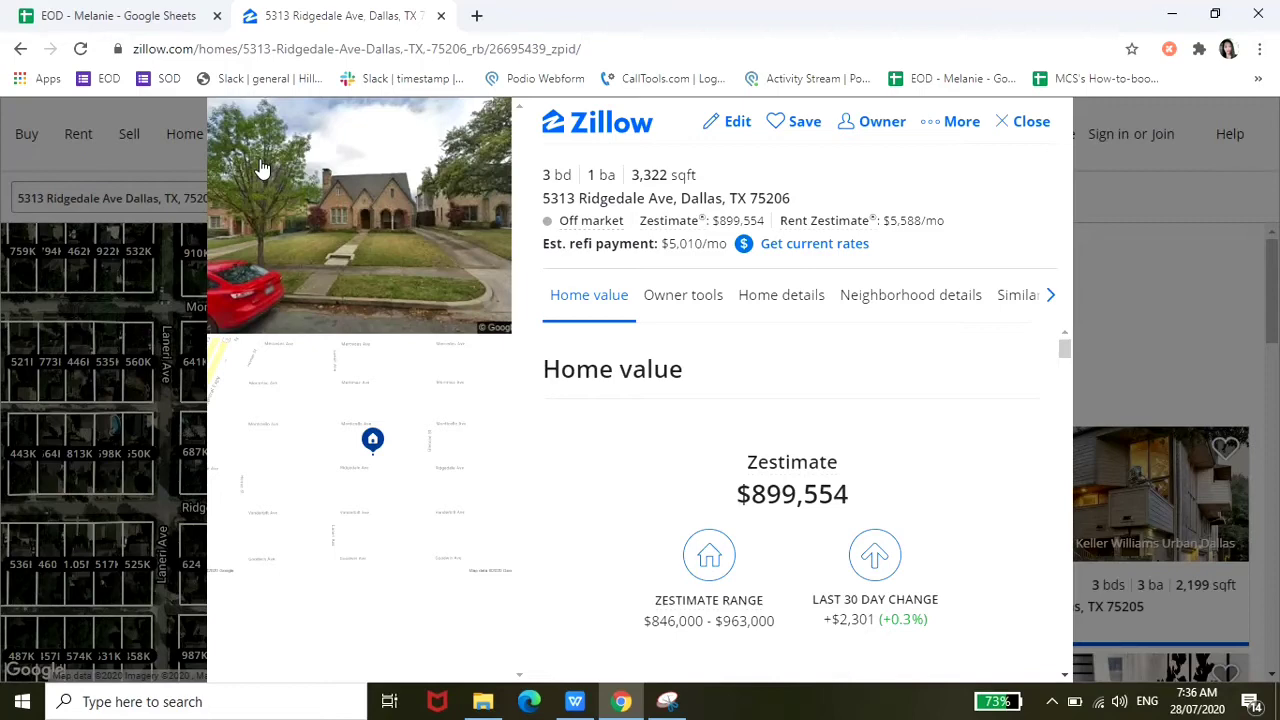
Snip the Dallas house's street photo from the Zillow listing with Snipping Tool
left_click(667, 701)
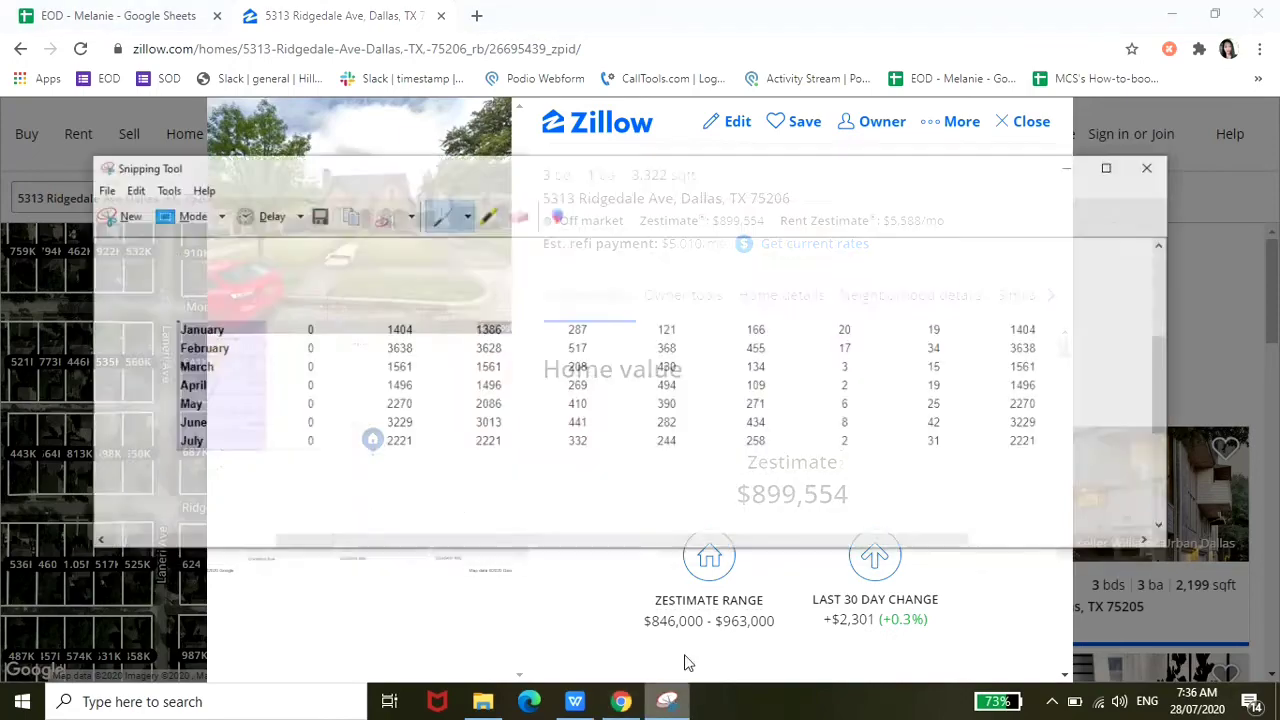
left_click(80, 178)
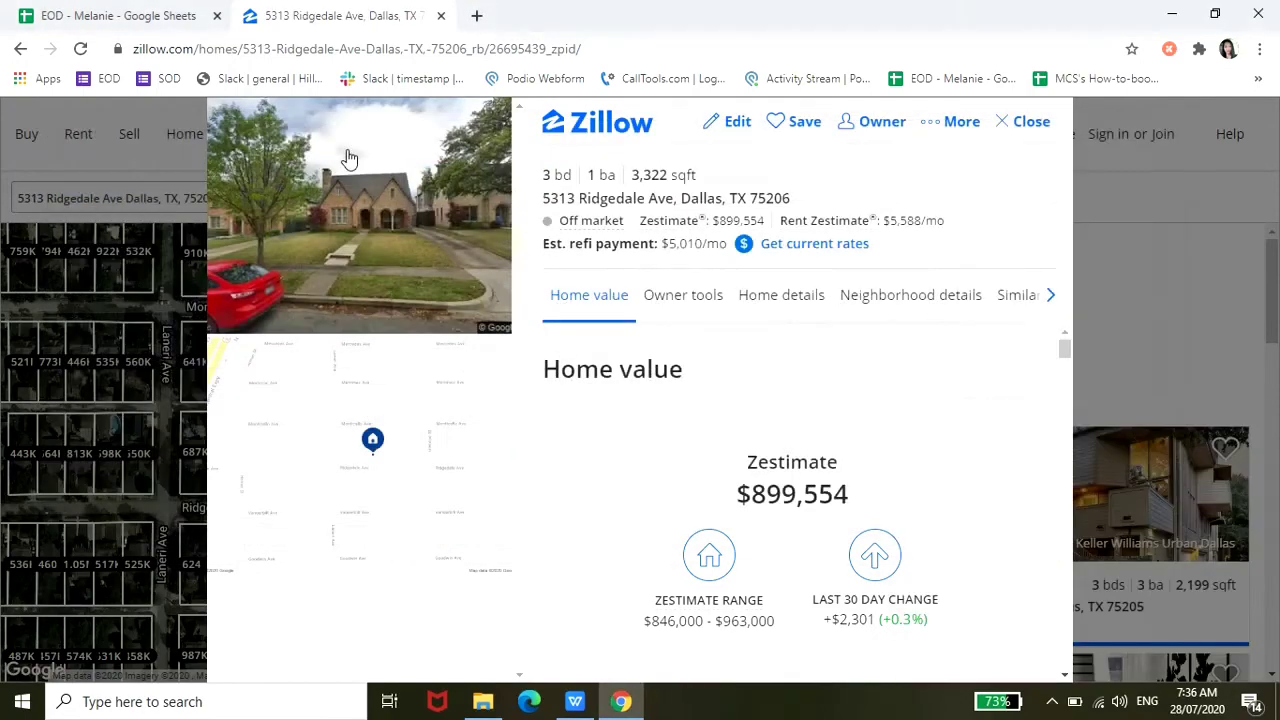
left_click_drag(210, 100, 467, 336)
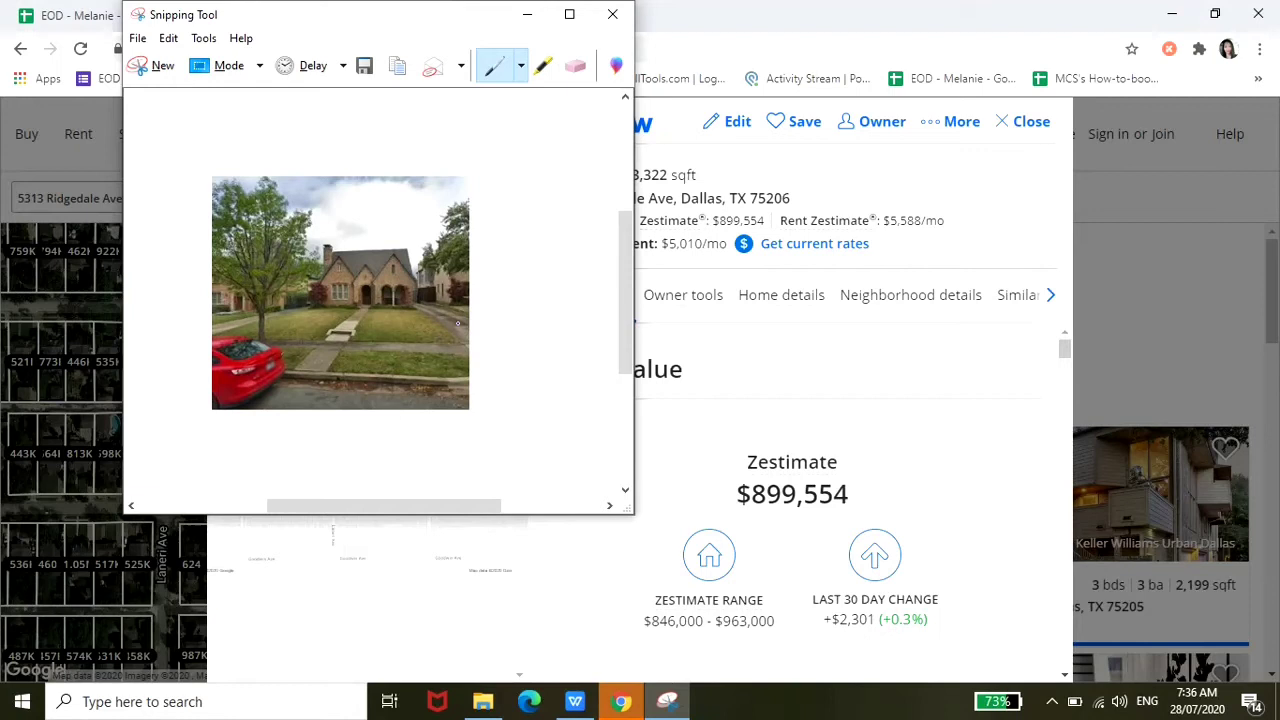